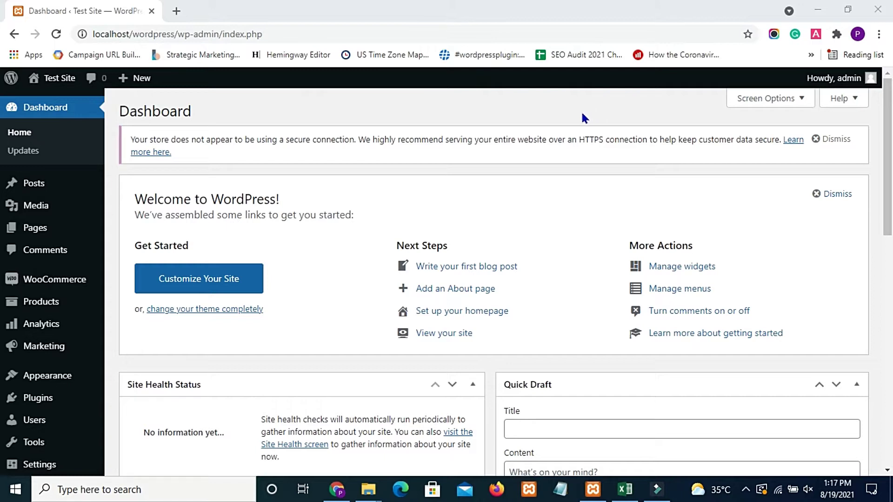
# Confirm the Products list is empty, then start a new product with the Product name field focused
pyautogui.click(37, 309)
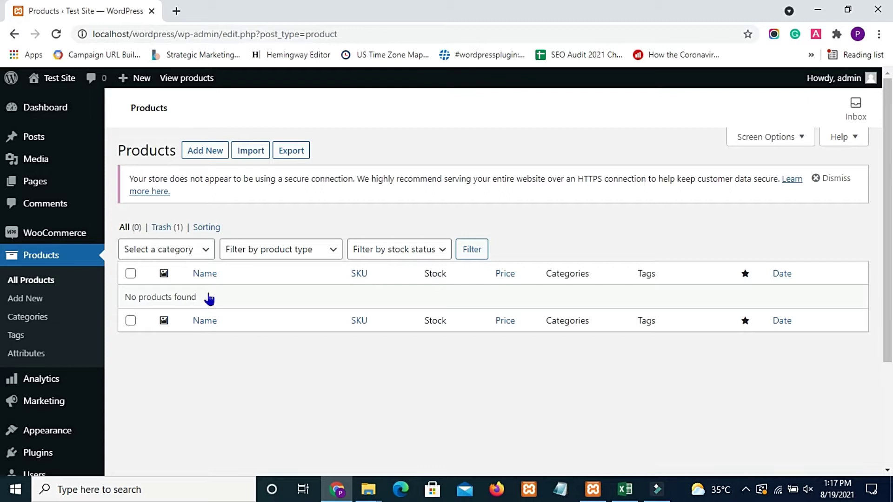
pyautogui.click(211, 156)
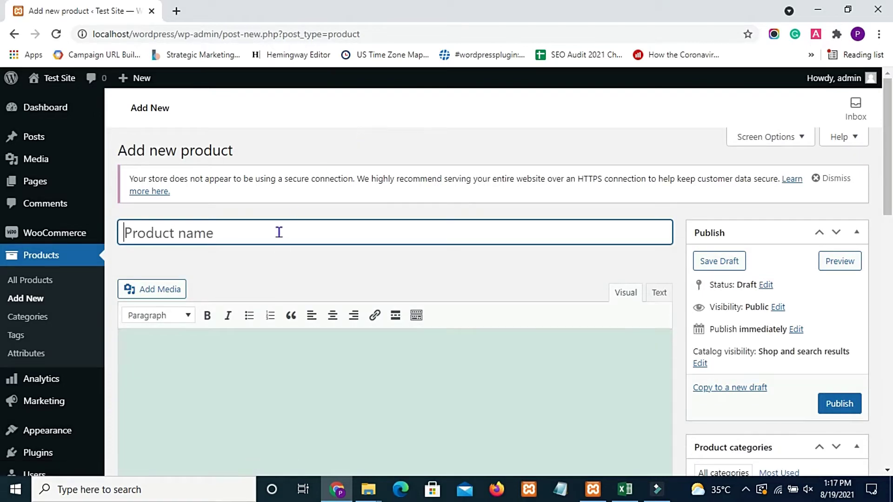
pyautogui.click(279, 232)
# Copy 'Sample product' from the post_title column (cell AV2) of the import sheet
pyautogui.click(625, 489)
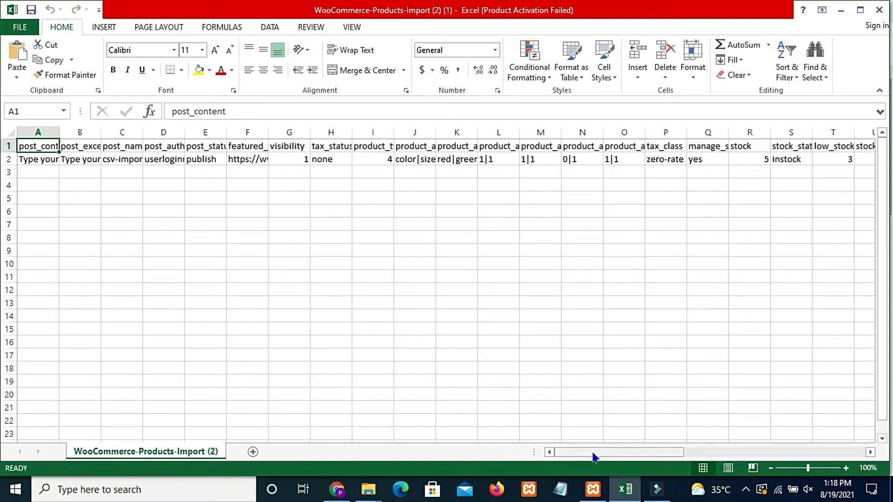
pyautogui.moveTo(594, 452); pyautogui.dragTo(783, 439)
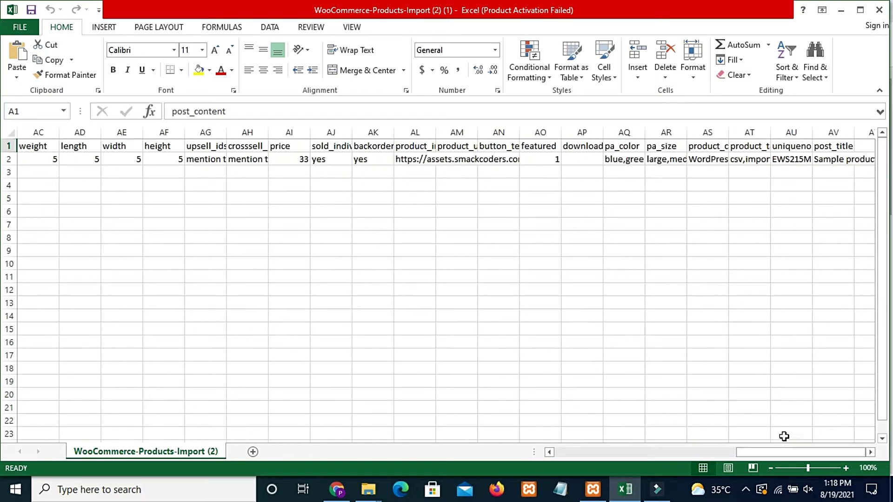
pyautogui.click(835, 159)
pyautogui.click(837, 145)
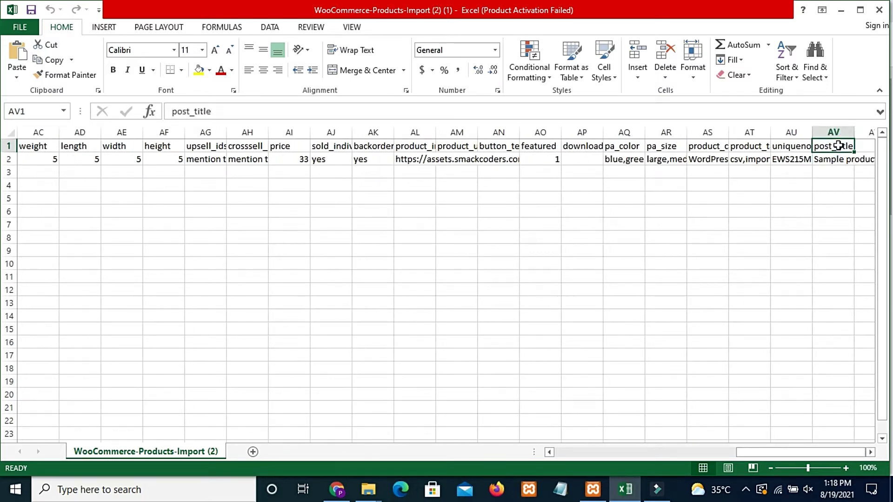
pyautogui.press('Down')
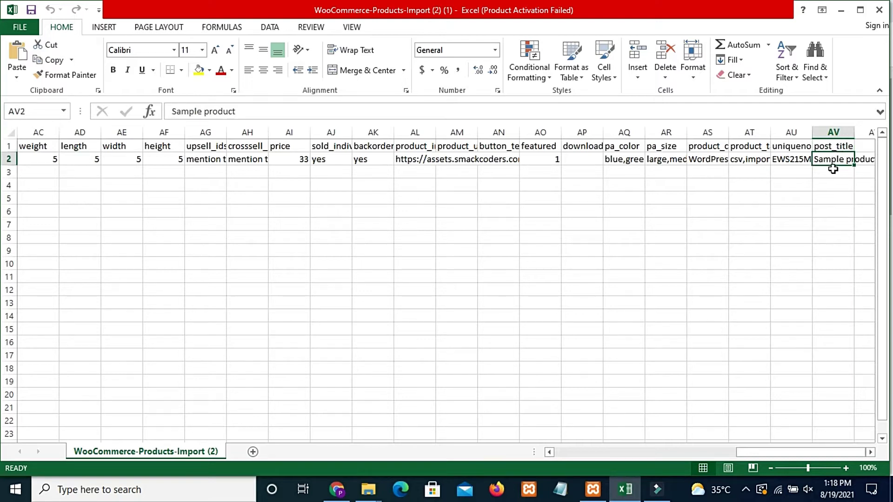
pyautogui.hotkey('ctrl', 'c')
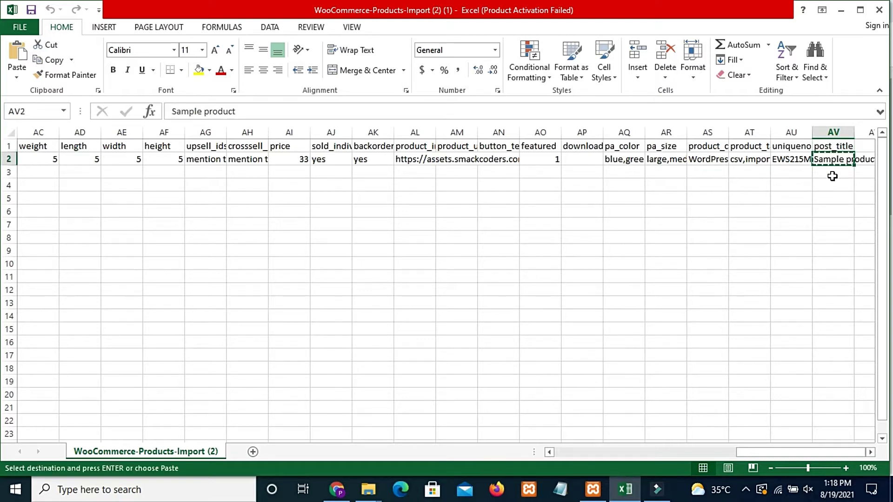
# Paste 'Sample product' as the new product's name
pyautogui.hotkey('alt', 'Tab')
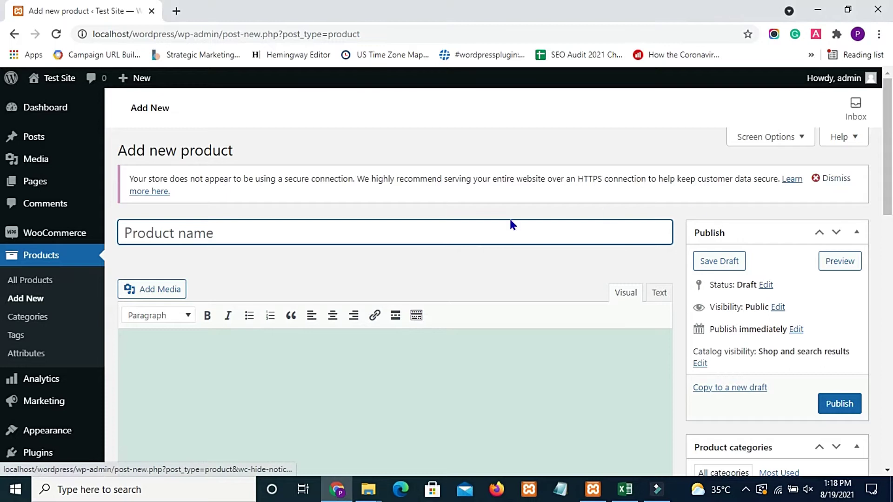
pyautogui.hotkey('ctrl', 'v')
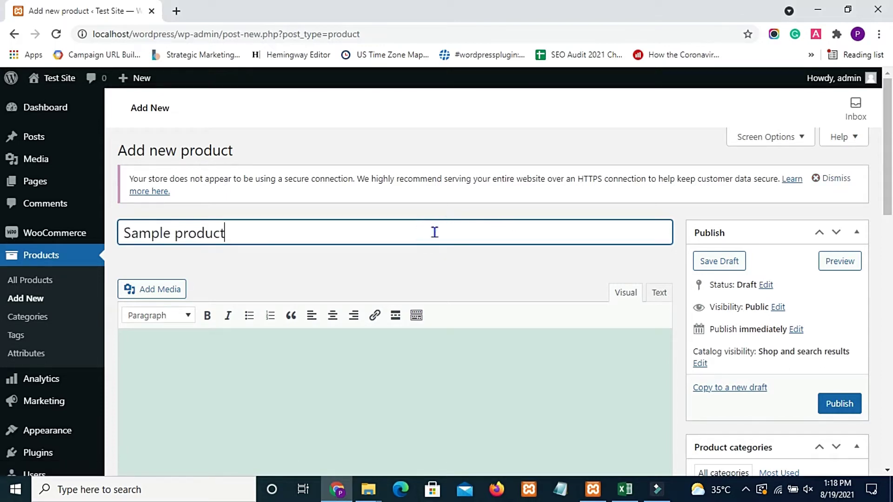
pyautogui.click(470, 253)
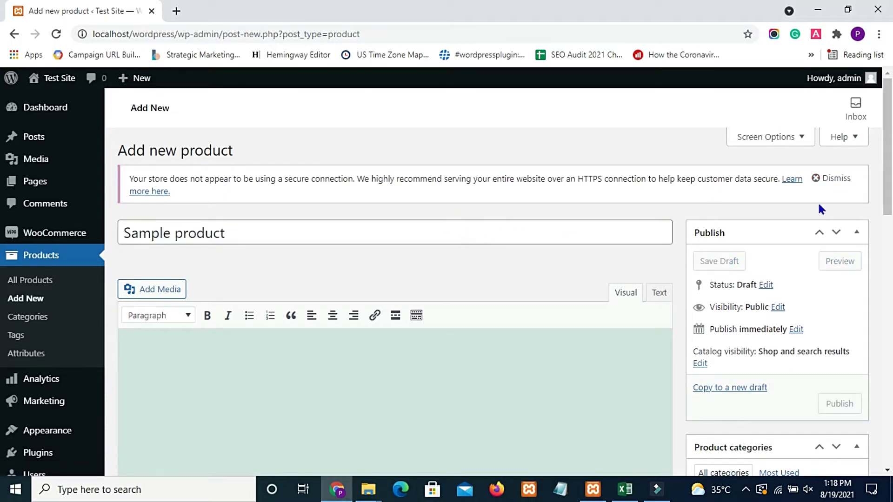
# Scroll to the ProductnumberDetails box and focus its empty uniqueno field
pyautogui.moveTo(887, 184); pyautogui.dragTo(890, 314)
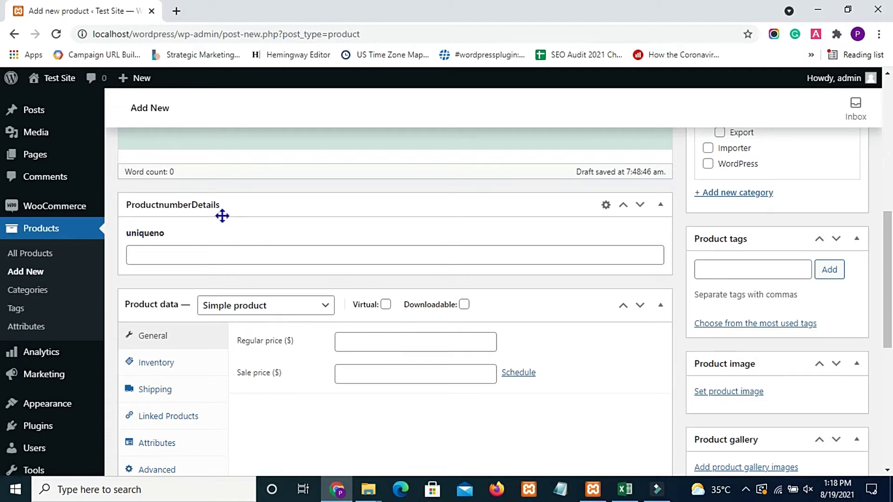
pyautogui.moveTo(887, 274); pyautogui.dragTo(887, 307)
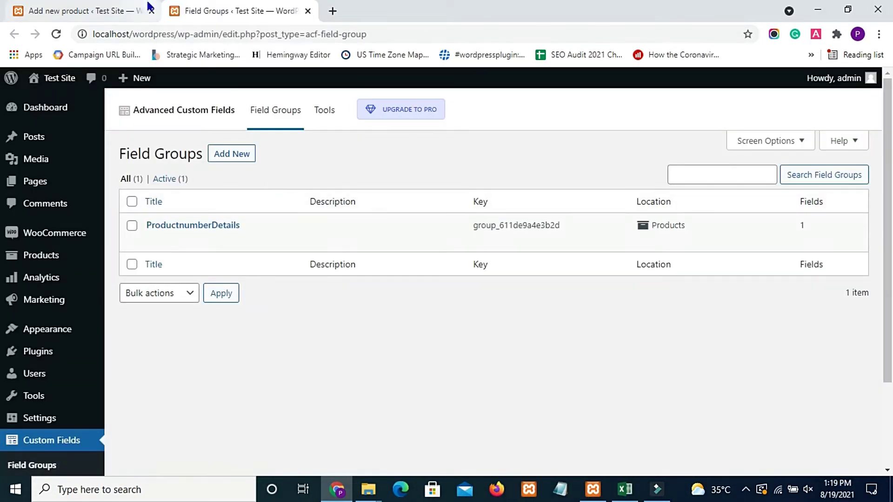
pyautogui.click(140, 9)
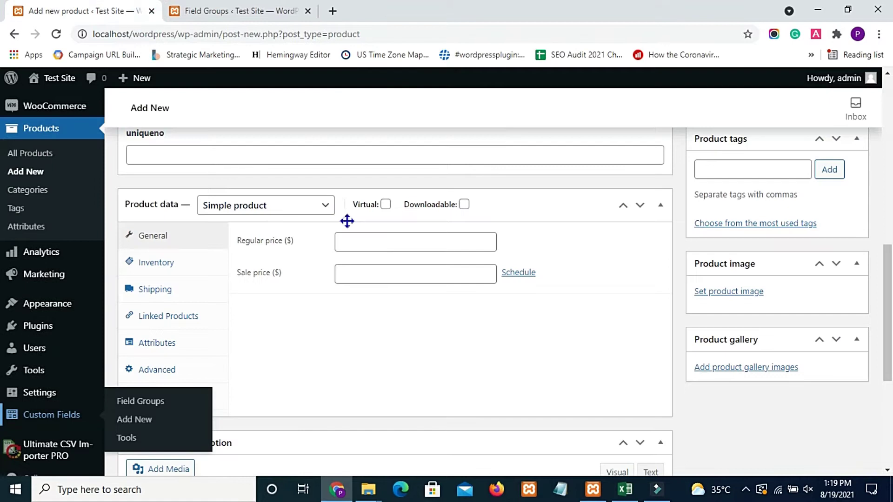
pyautogui.click(514, 153)
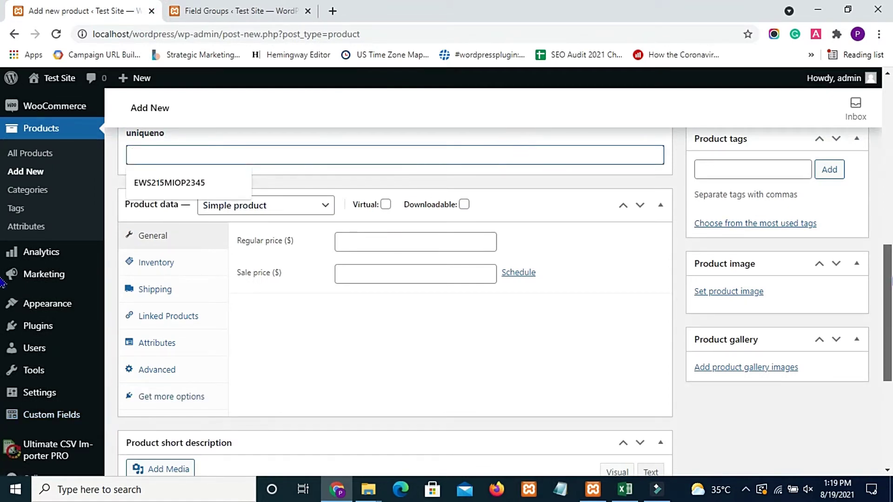
pyautogui.scroll(1, 326, 256)
pyautogui.click(567, 210)
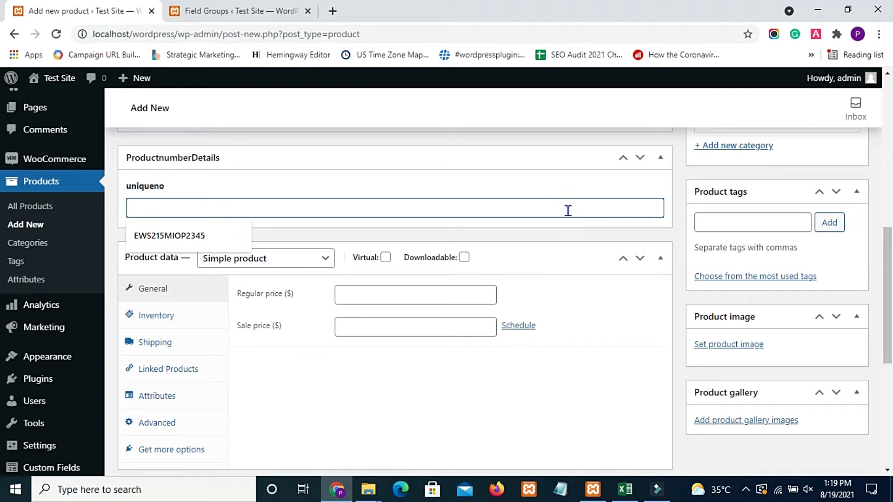
# Copy EWS215MIOP2345 from Excel cell AU2 and paste it into the product's uniqueno field
pyautogui.hotkey('alt', 'Tab')
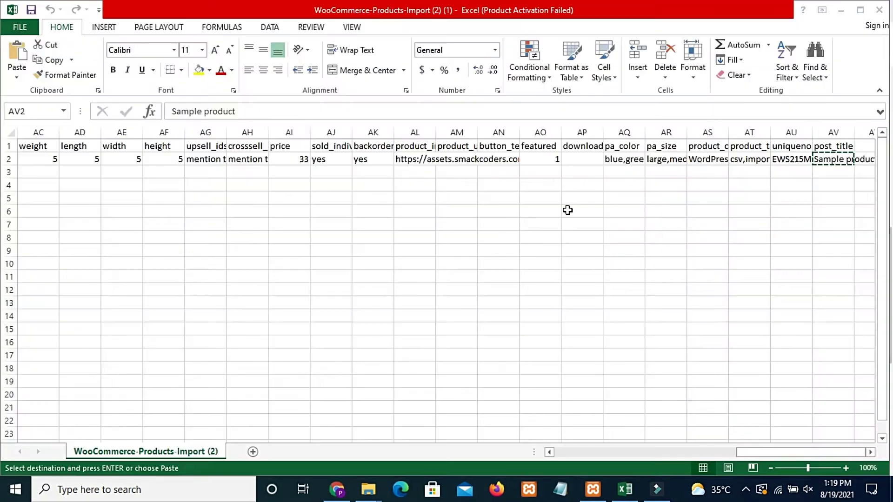
pyautogui.click(789, 158)
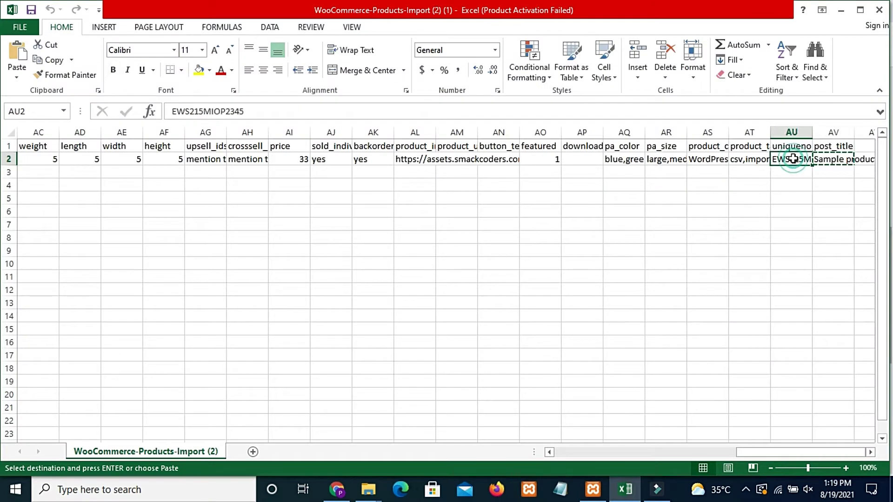
pyautogui.press('Up')
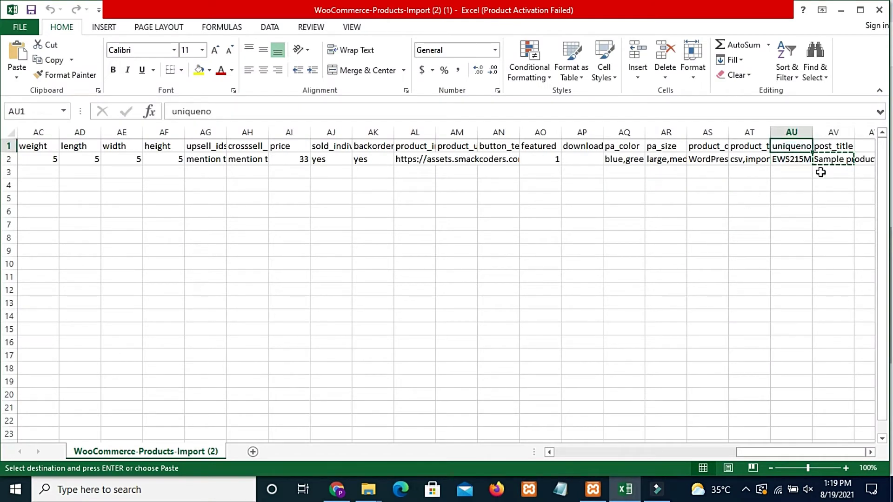
pyautogui.press('Down')
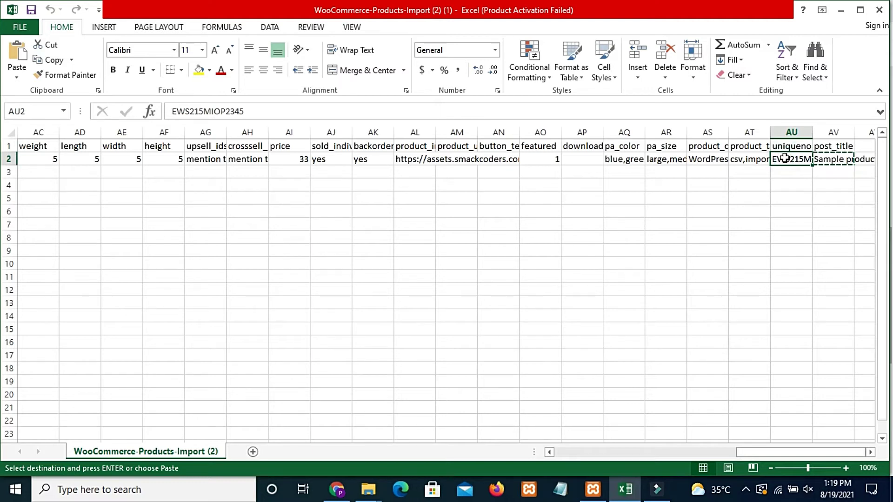
pyautogui.press('Escape')
pyautogui.hotkey('ctrl', 'c')
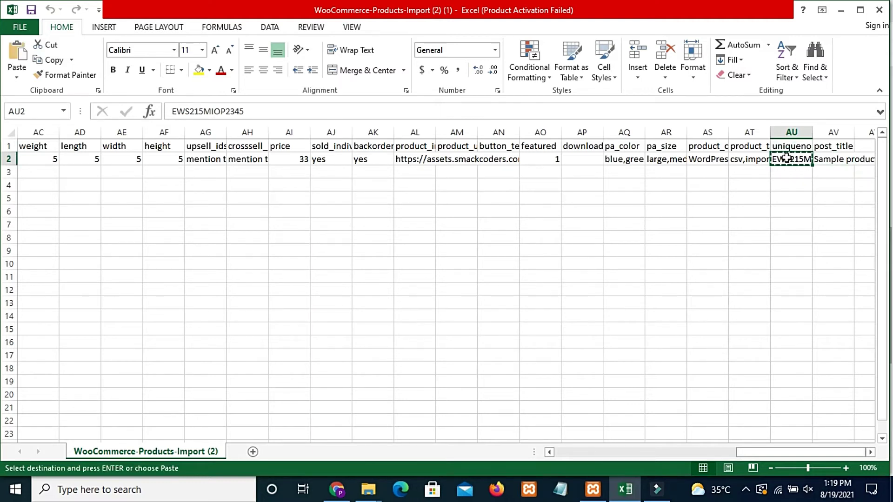
pyautogui.hotkey('alt', 'Tab')
pyautogui.hotkey('ctrl', 'v')
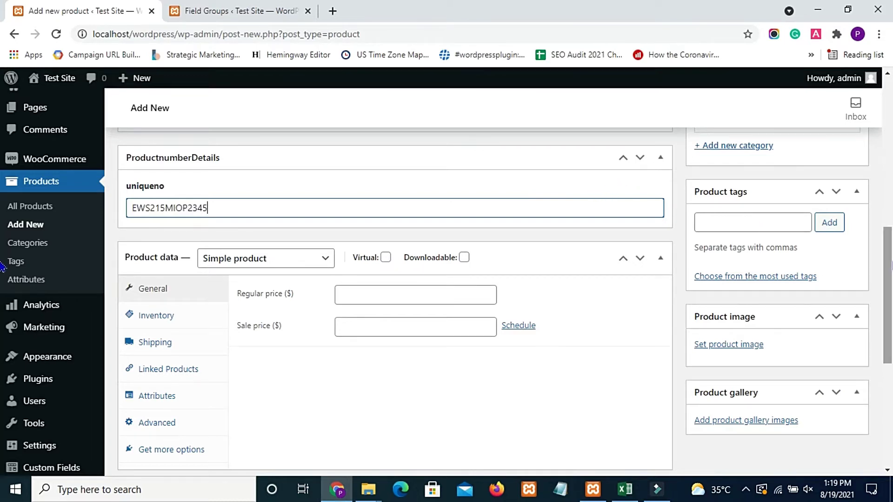
# Publish the Sample product from the Publish box
pyautogui.moveTo(888, 247); pyautogui.dragTo(889, 153)
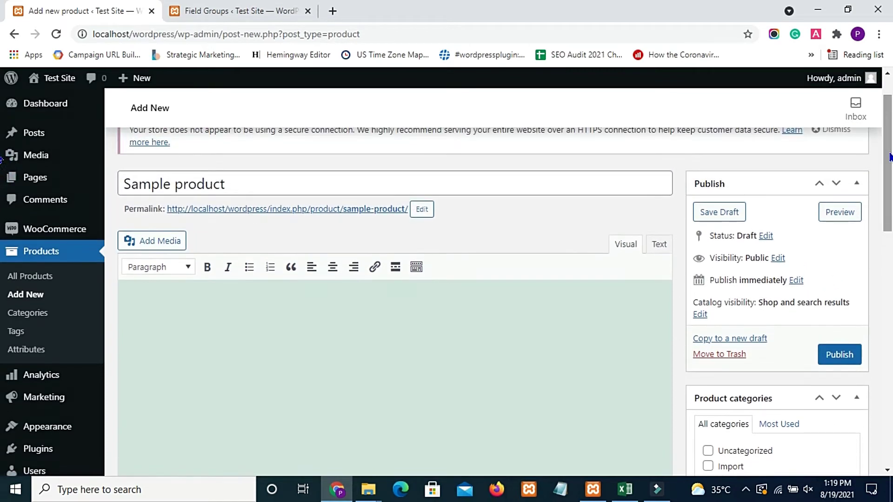
pyautogui.click(844, 360)
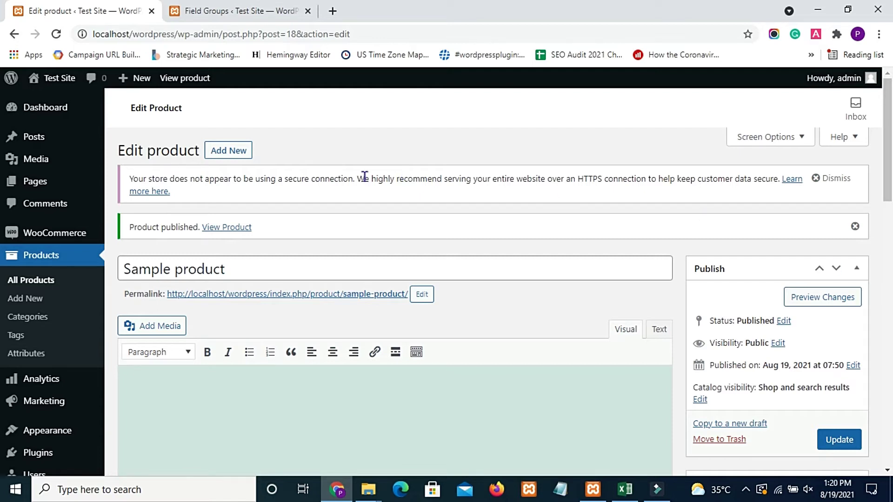
# Open the product Attributes page in a separate tab, then close it
pyautogui.rightClick(41, 352)
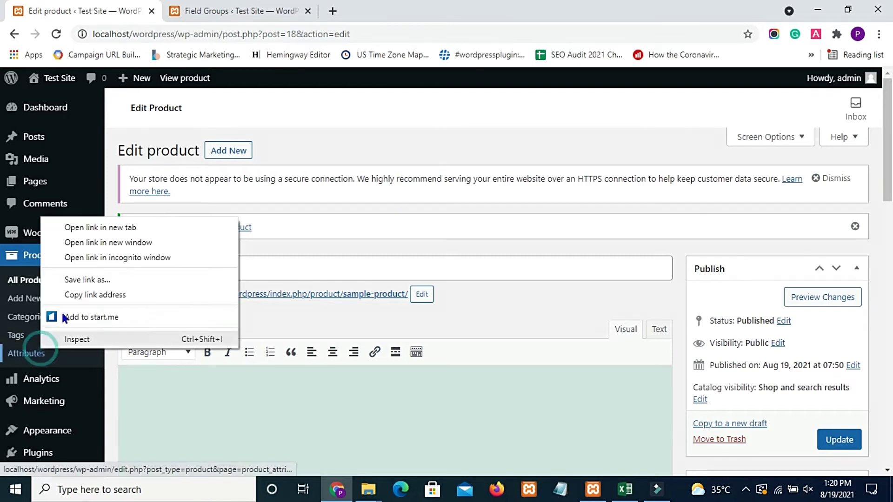
pyautogui.click(103, 227)
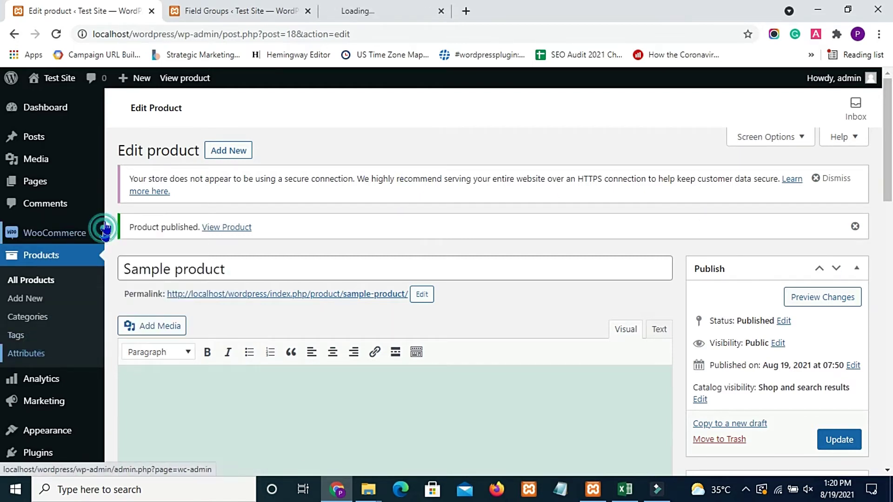
pyautogui.click(367, 7)
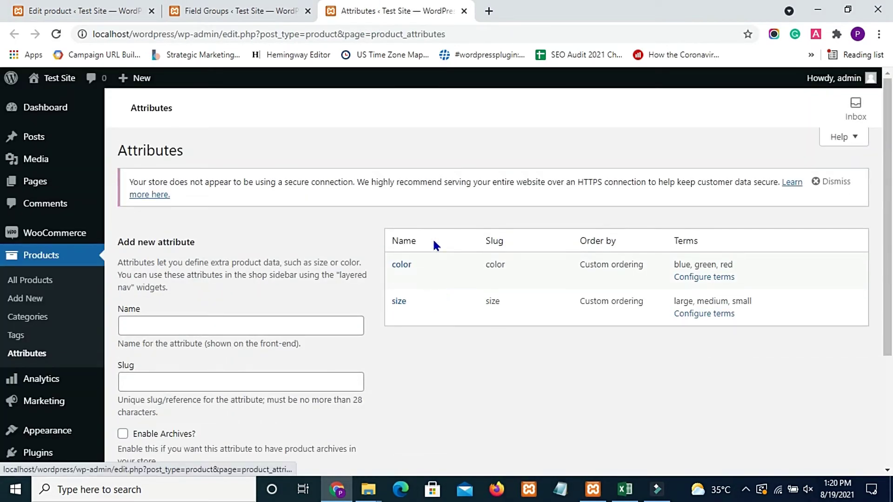
pyautogui.click(464, 11)
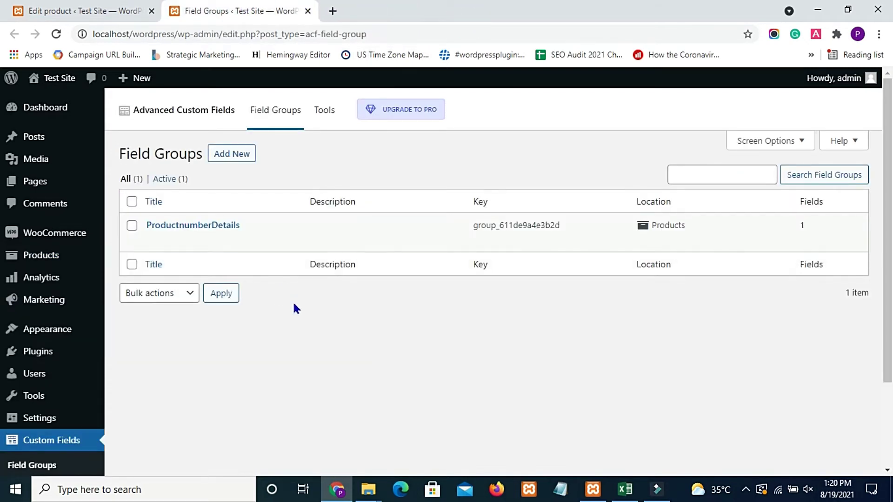
# Check the ProductnumberDetails field group, then return to Sample product's uniqueno value EWS215MIOP2345
pyautogui.click(193, 226)
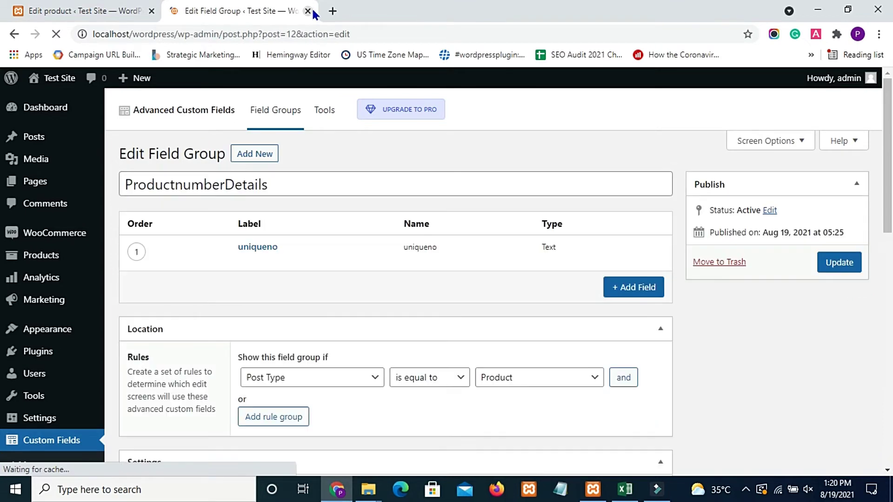
pyautogui.click(307, 11)
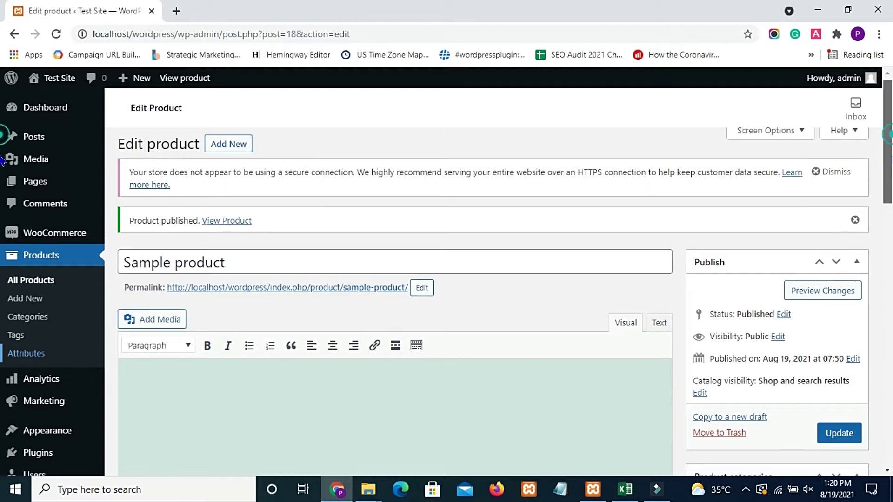
pyautogui.scroll(-3, 420, 277)
# Browse to WooCommerce-Products-Import (2) (1).csv and upload it in Ultimate CSV Importer PRO
pyautogui.click(92, 421)
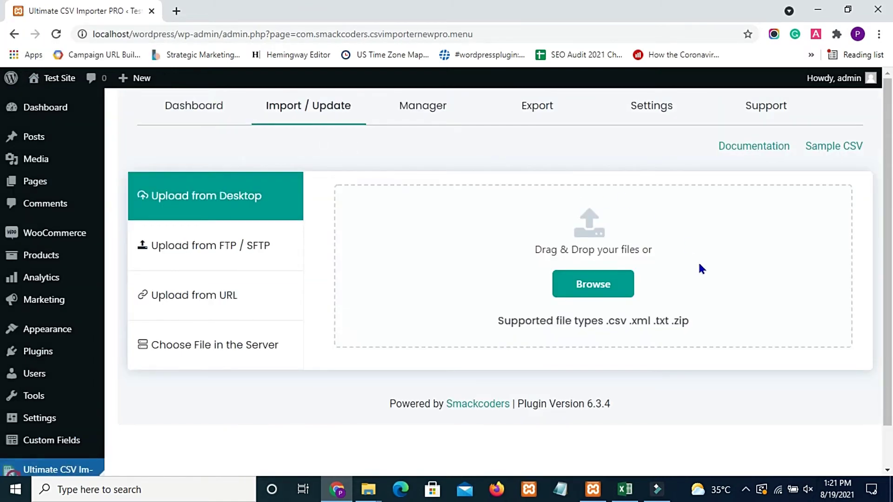
pyautogui.click(609, 285)
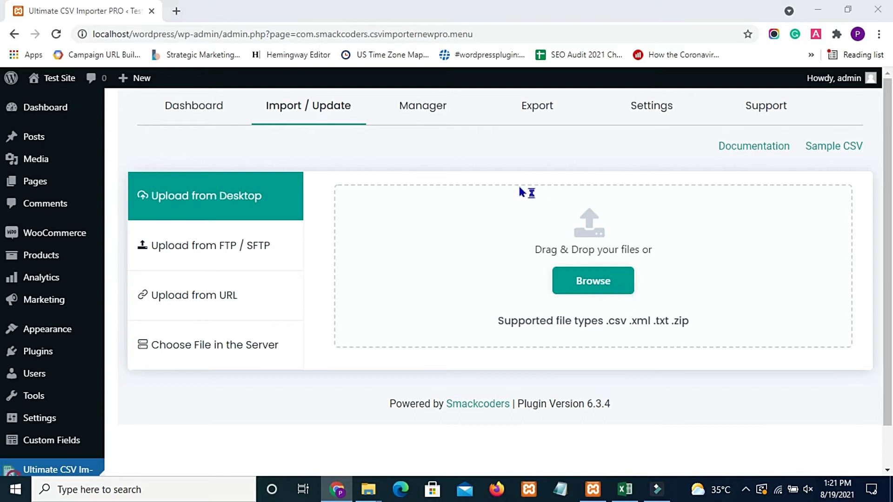
pyautogui.click(471, 192)
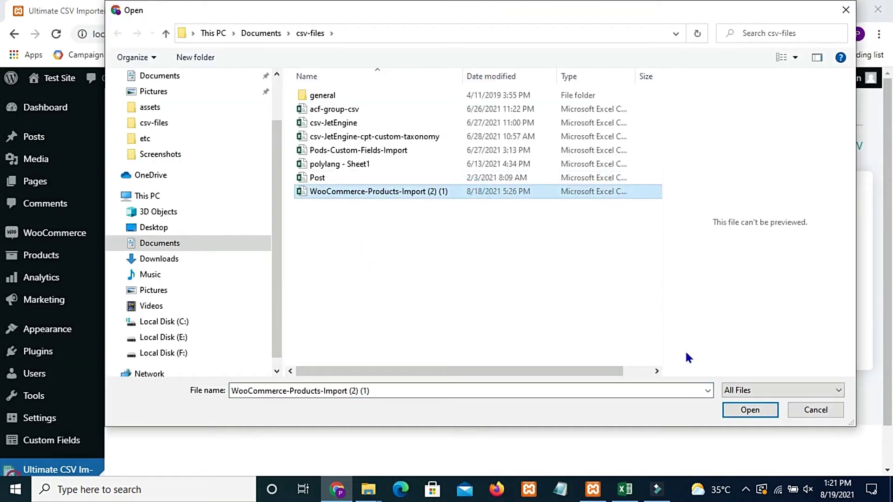
pyautogui.click(730, 413)
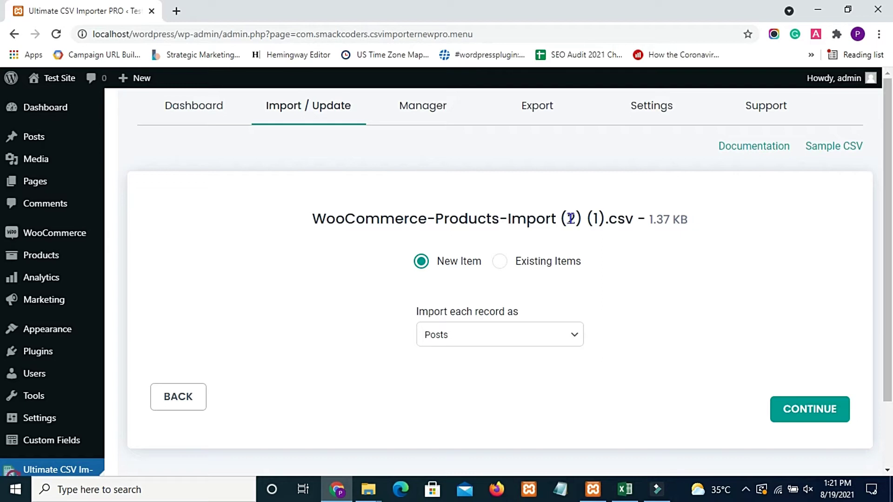
# Choose Existing Items, import each record as WooCommerce Product, and continue to the saved templates
pyautogui.click(506, 270)
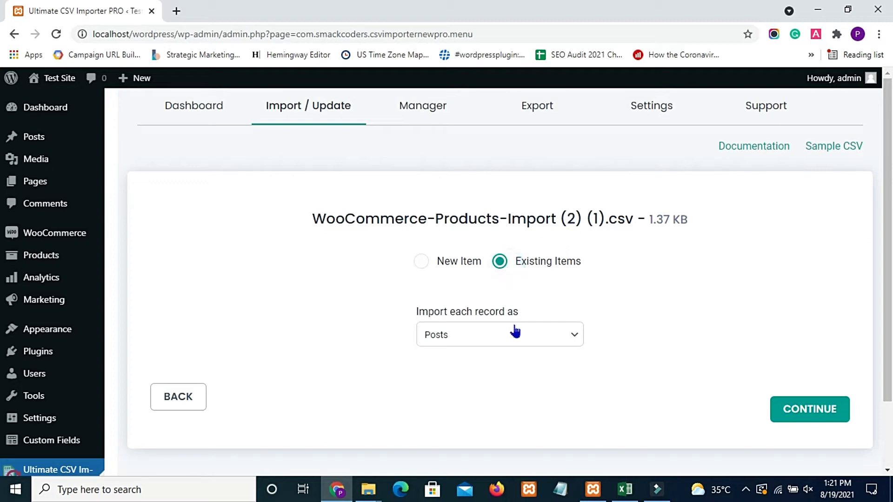
pyautogui.click(512, 334)
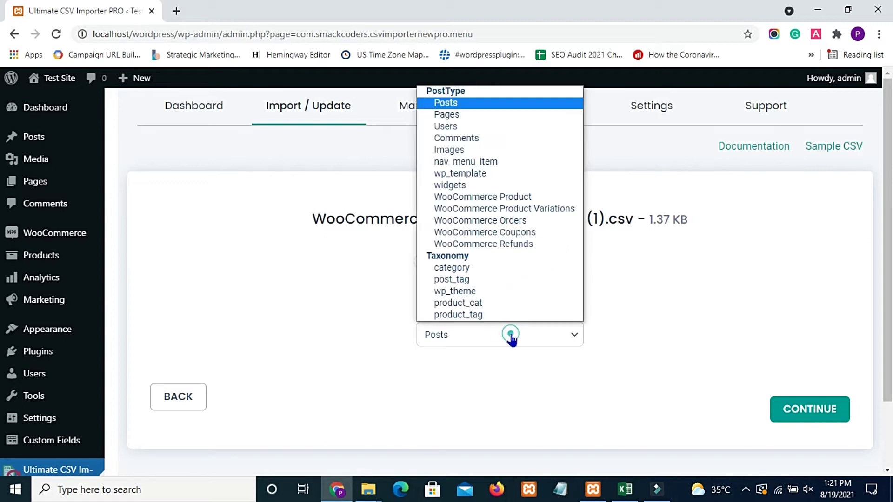
pyautogui.click(534, 198)
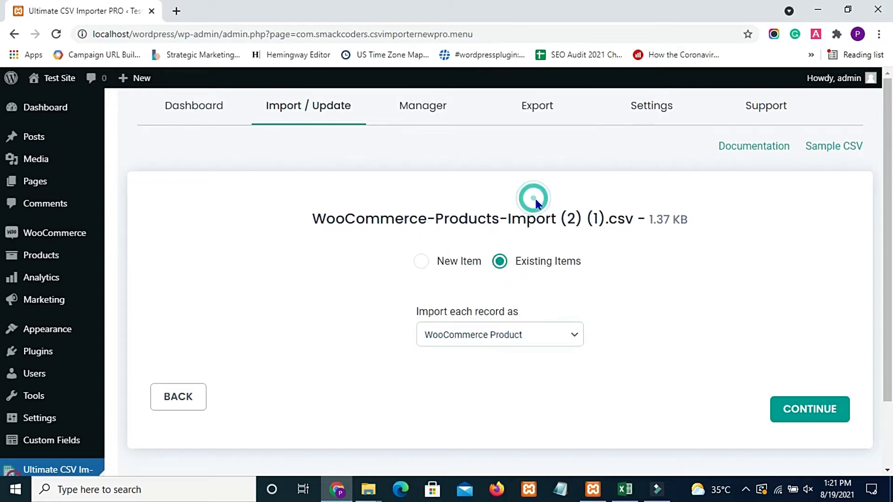
pyautogui.click(793, 405)
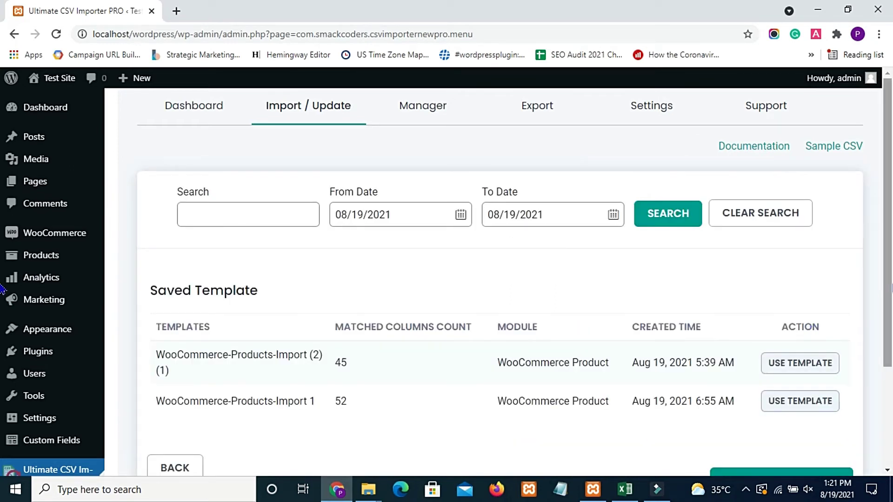
pyautogui.scroll(-2, 812, 331)
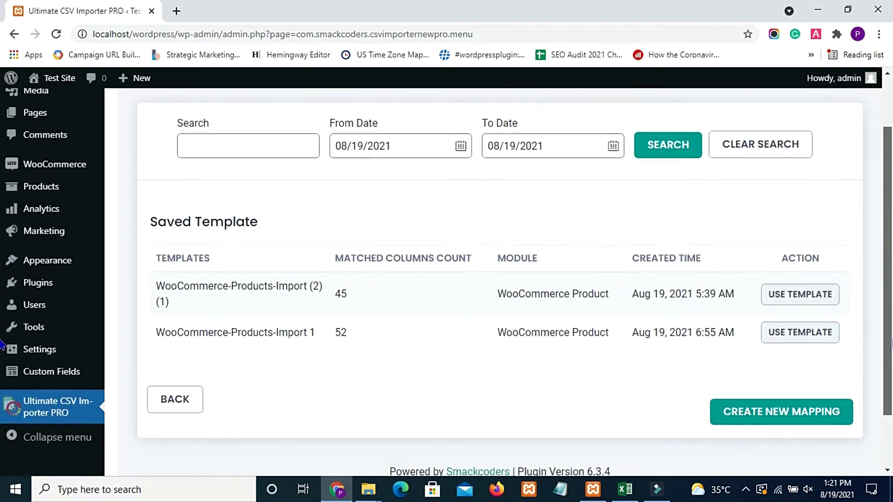
# Create a new mapping and confirm ACF Pro Fields maps uniqueno to the uniqueno column
pyautogui.click(773, 412)
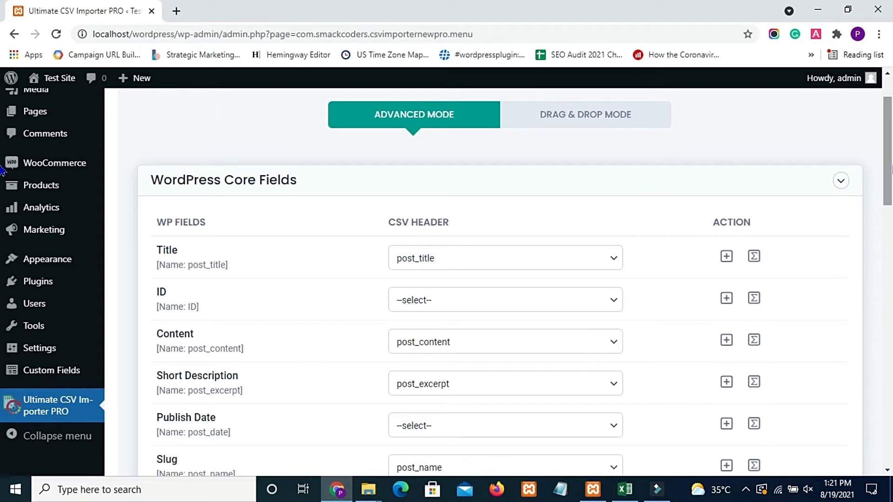
pyautogui.moveTo(888, 171); pyautogui.dragTo(891, 298)
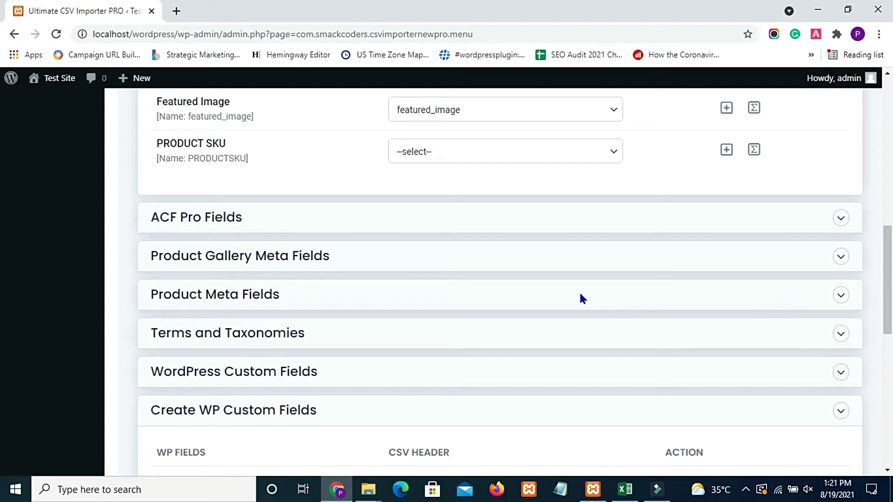
pyautogui.click(404, 215)
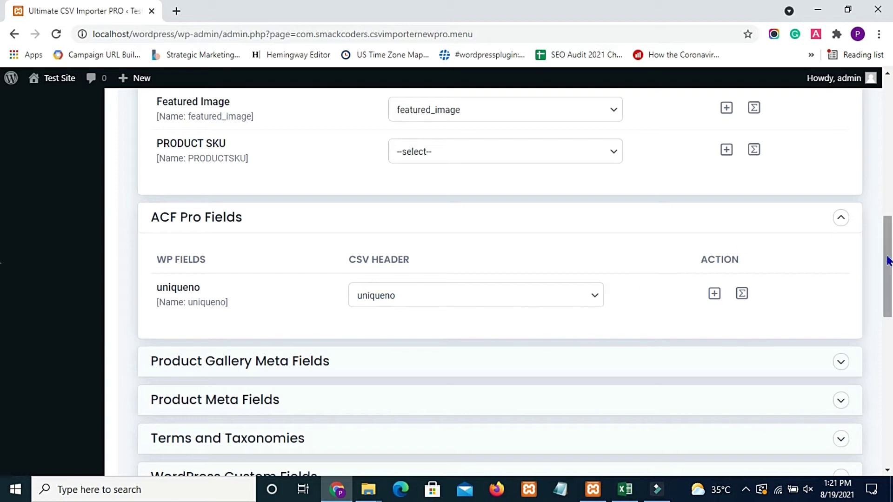
pyautogui.moveTo(888, 260); pyautogui.dragTo(888, 294)
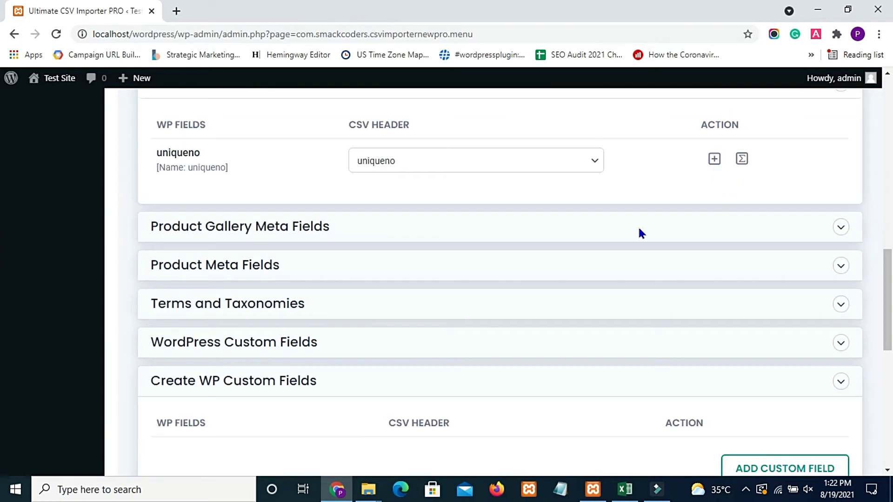
# Expand the Product Gallery Meta, Product Meta, and Terms and Taxonomies mapping sections
pyautogui.click(638, 226)
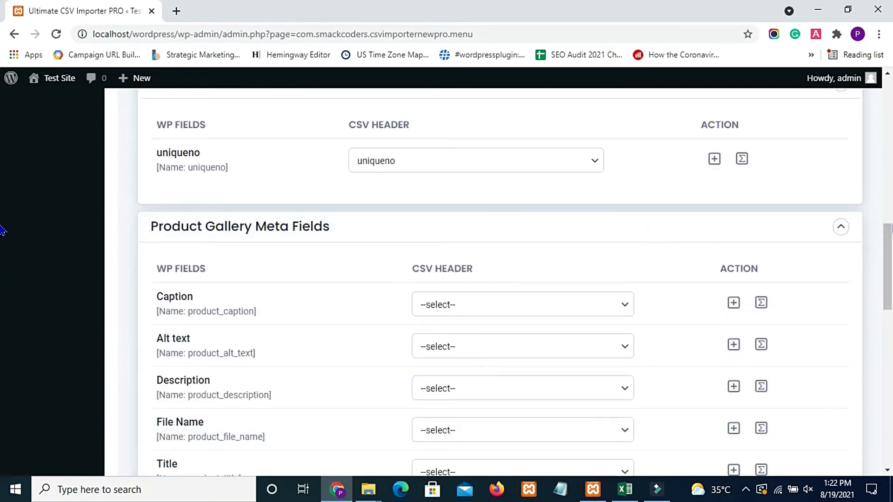
pyautogui.scroll(-7, 2, 279)
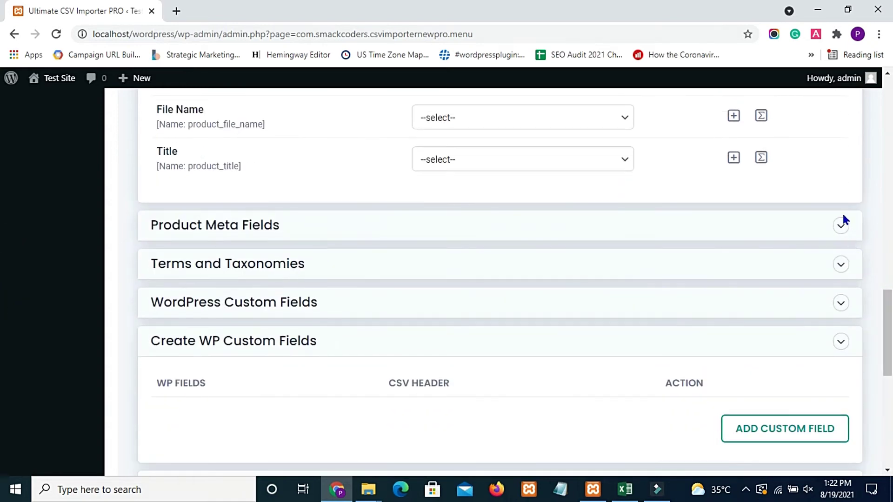
pyautogui.click(842, 215)
pyautogui.scroll(-16, 3, 274)
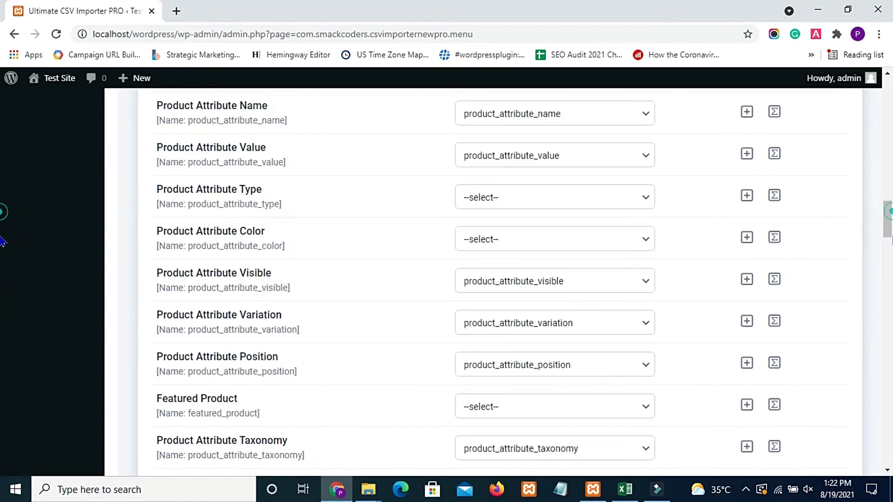
pyautogui.scroll(-20, 3, 274)
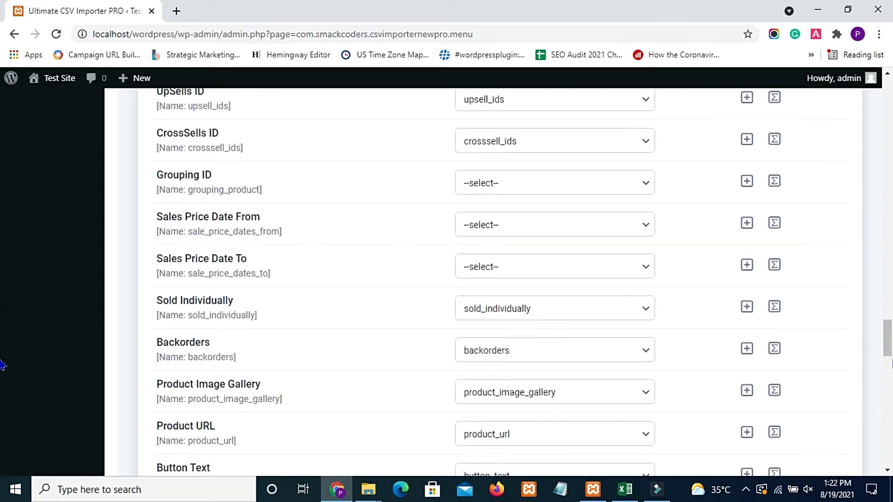
pyautogui.scroll(-10, 2, 394)
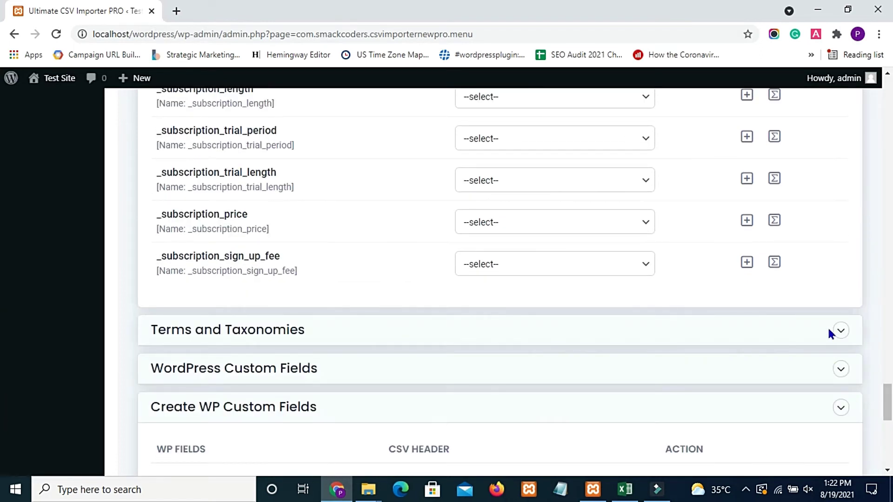
pyautogui.click(829, 329)
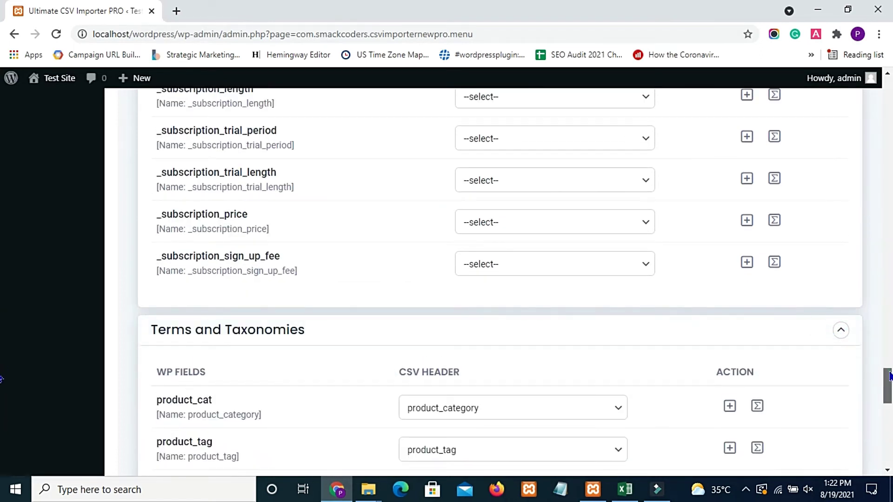
pyautogui.scroll(-5, 2, 396)
pyautogui.scroll(-10, 2, 396)
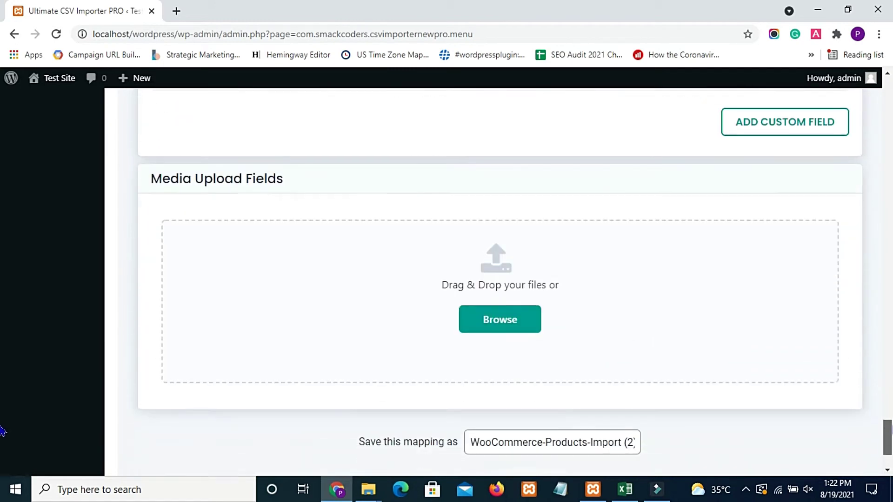
# Trim ' (2) (1)' so the mapping is saved as WooCommerce-Products-Import
pyautogui.click(622, 328)
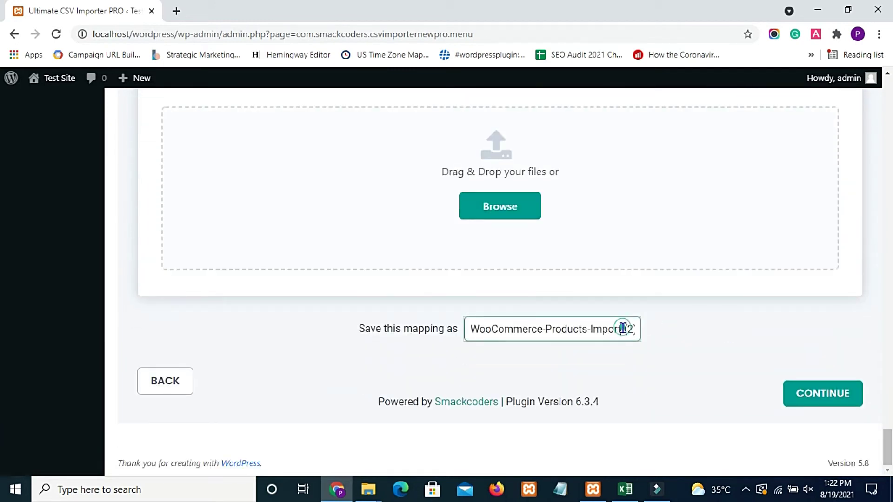
pyautogui.hotkey('shift', 'End')
pyautogui.press('BackSpace')
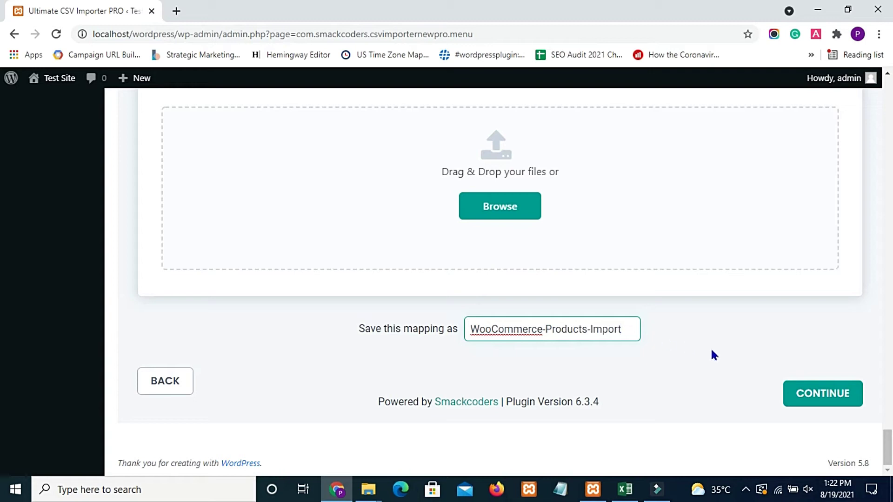
pyautogui.click(710, 347)
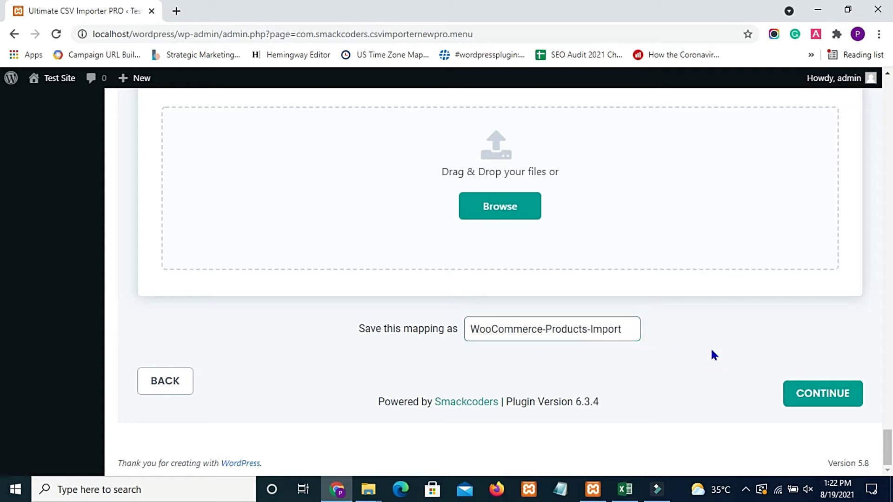
# Continue past the field mapping and media settings to the import options
pyautogui.click(785, 397)
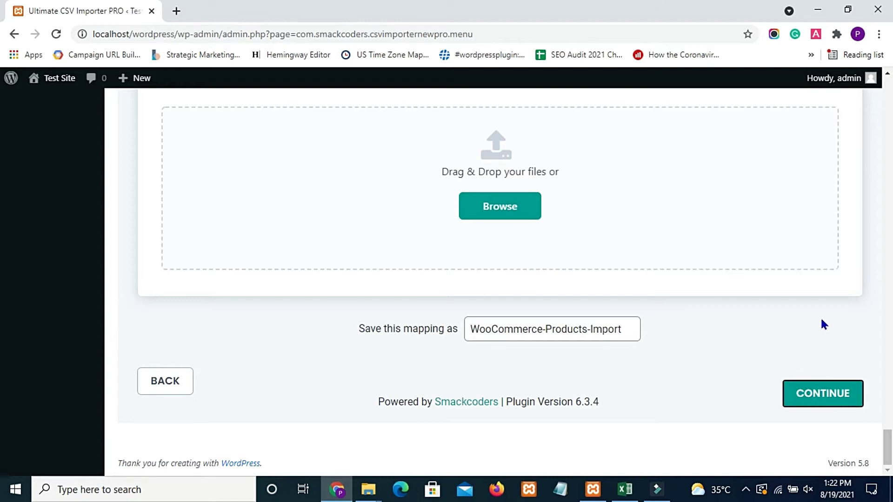
pyautogui.moveTo(886, 372); pyautogui.dragTo(889, 342)
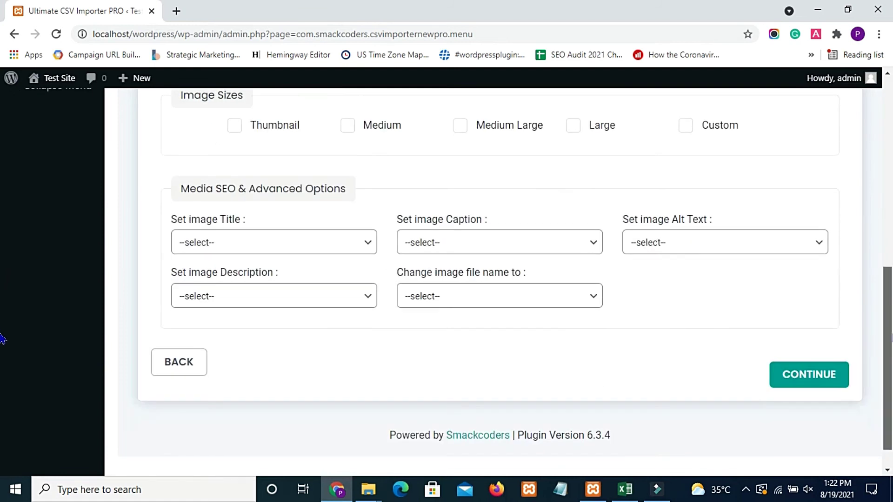
pyautogui.click(814, 385)
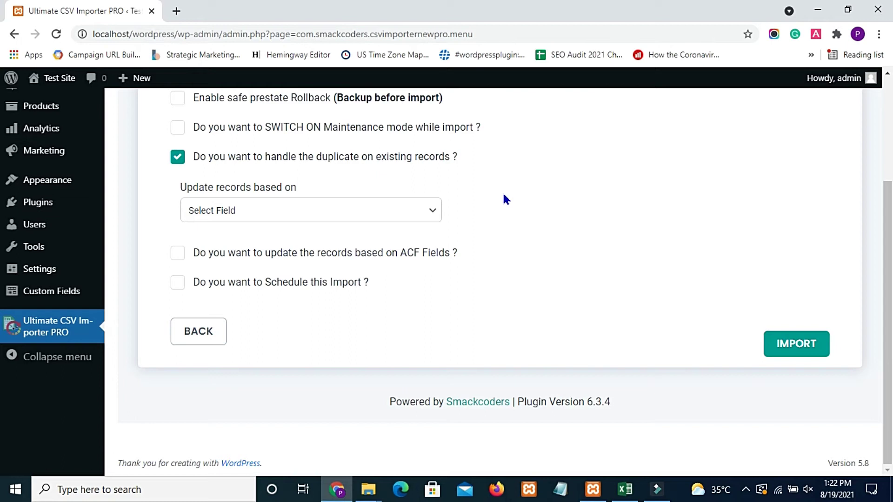
# Update records based on ACF Fields, using uniqueno as the match field
pyautogui.click(421, 214)
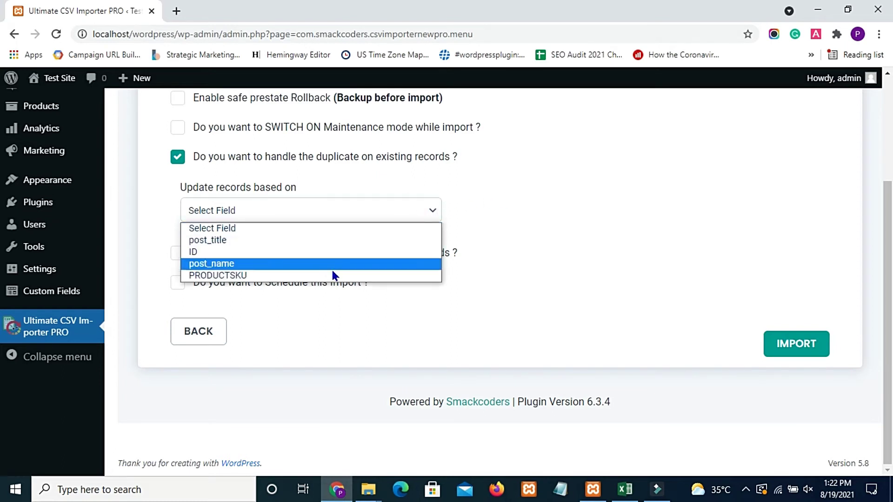
pyautogui.click(482, 240)
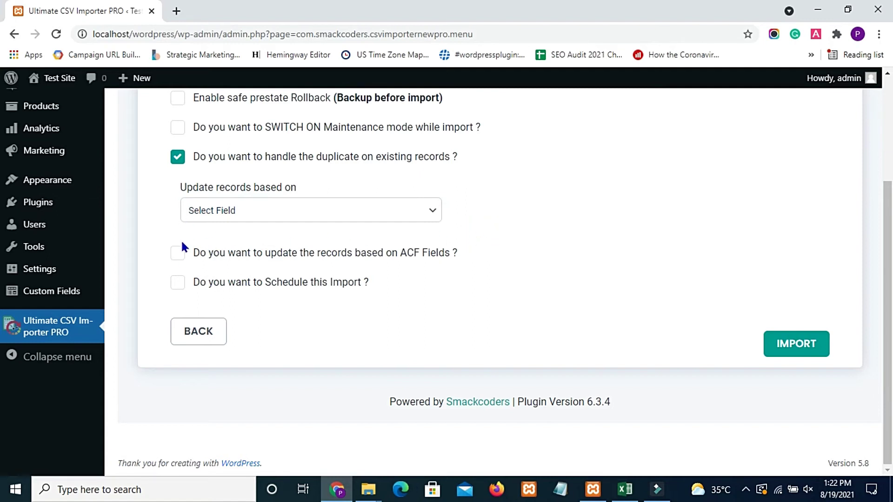
pyautogui.click(178, 253)
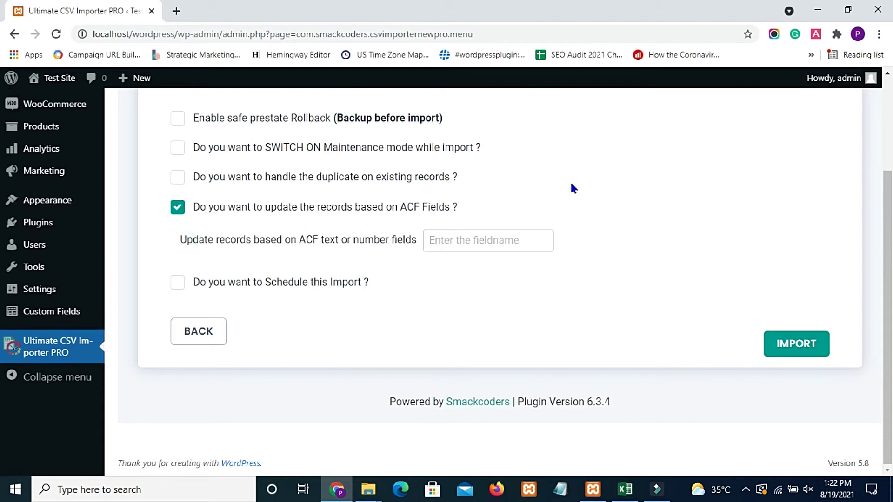
pyautogui.click(485, 240)
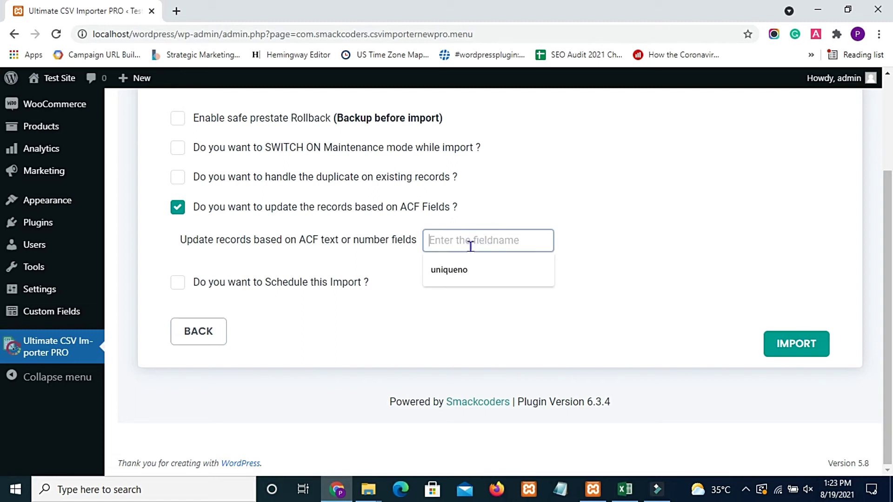
pyautogui.click(460, 270)
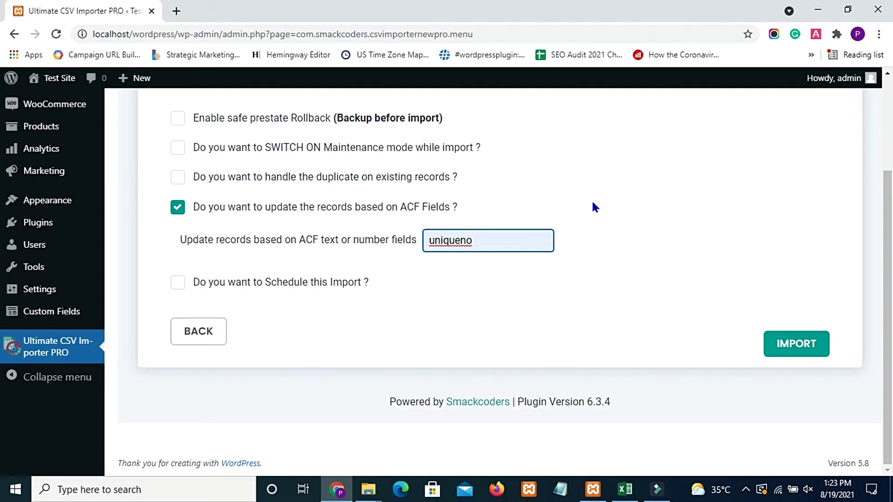
# Run the update import to 100% and open the Sample product's Edit product page (post 18)
pyautogui.click(793, 343)
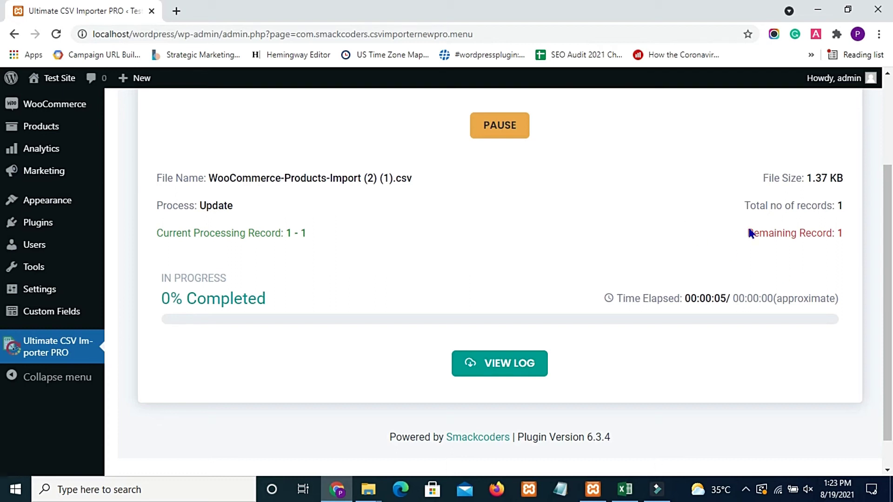
pyautogui.scroll(1, 889, 284)
pyautogui.moveTo(890, 281); pyautogui.dragTo(890, 264)
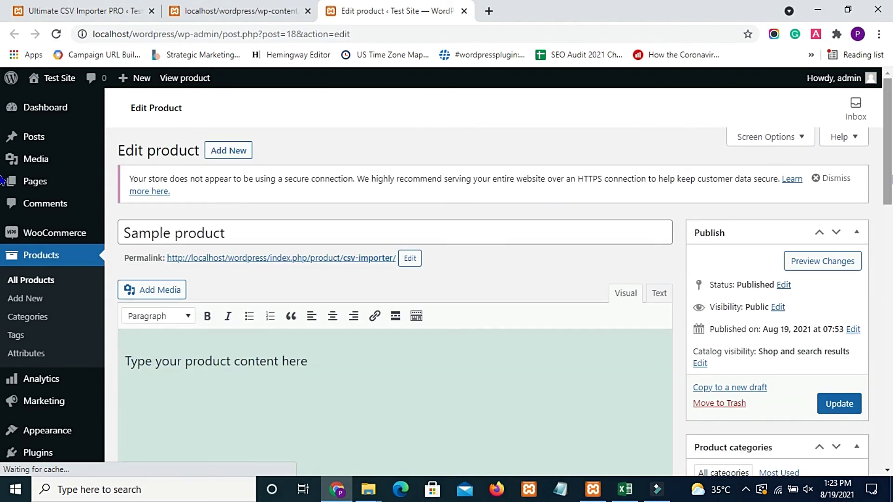
# Scroll down the Sample product's edit page to check its uniqueno value EWS215MIOP2345
pyautogui.scroll(-1, 2, 181)
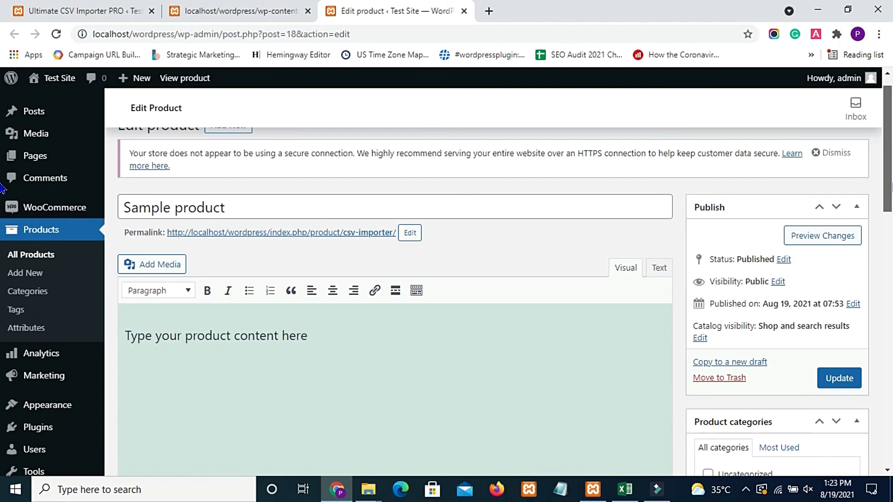
pyautogui.scroll(-3, 3, 188)
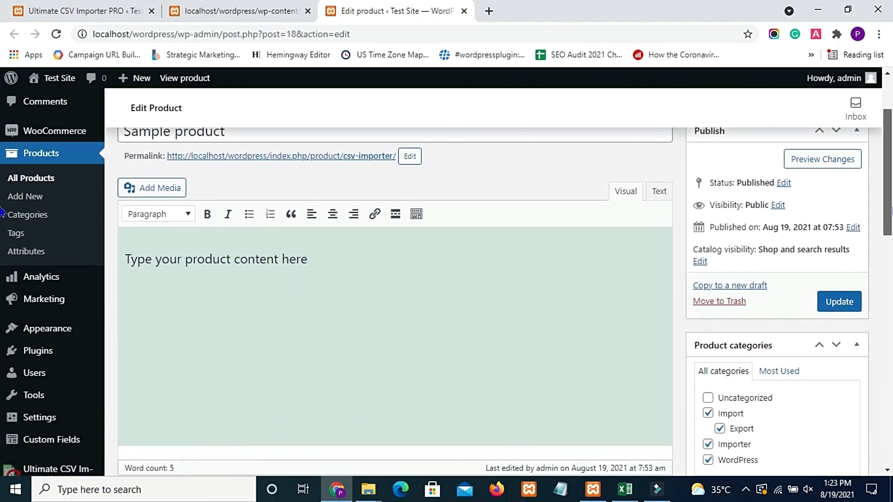
pyautogui.scroll(-1, 3, 217)
pyautogui.scroll(-2, 3, 223)
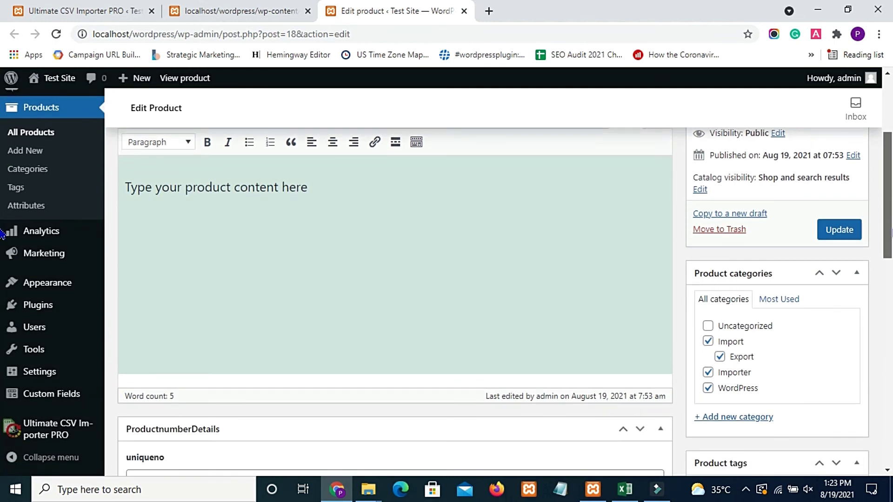
pyautogui.scroll(-6, 2, 234)
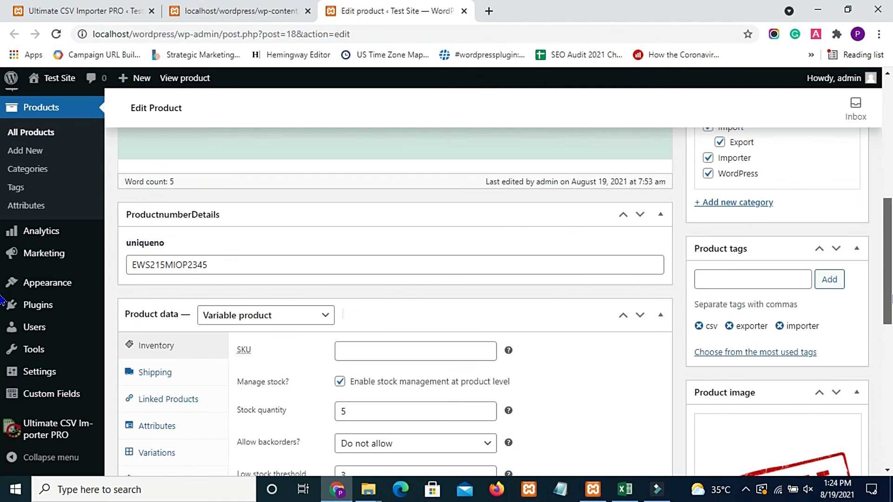
pyautogui.scroll(-1, 2, 307)
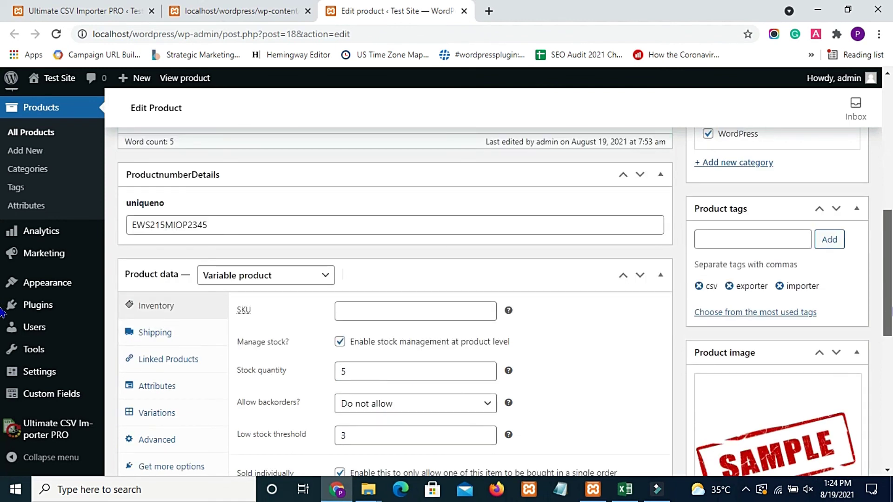
pyautogui.scroll(-1, 2, 316)
pyautogui.scroll(6, 2, 327)
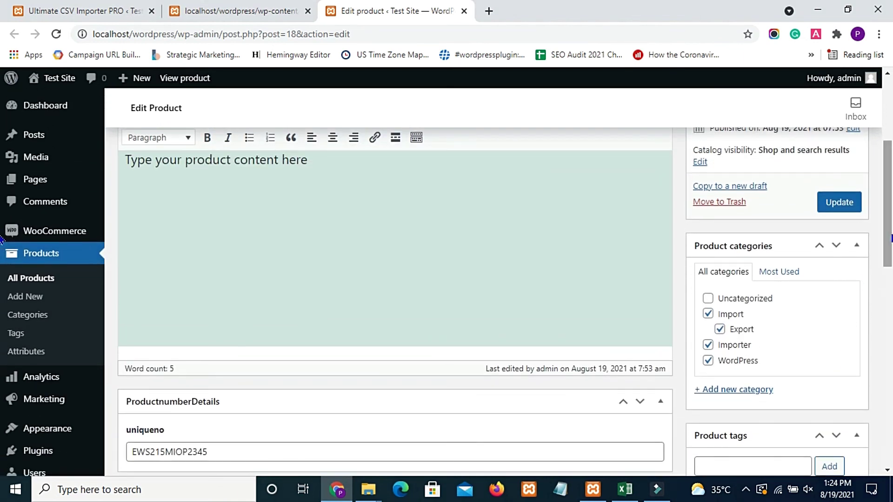
pyautogui.scroll(-5, 2, 279)
pyautogui.scroll(-1, 2, 300)
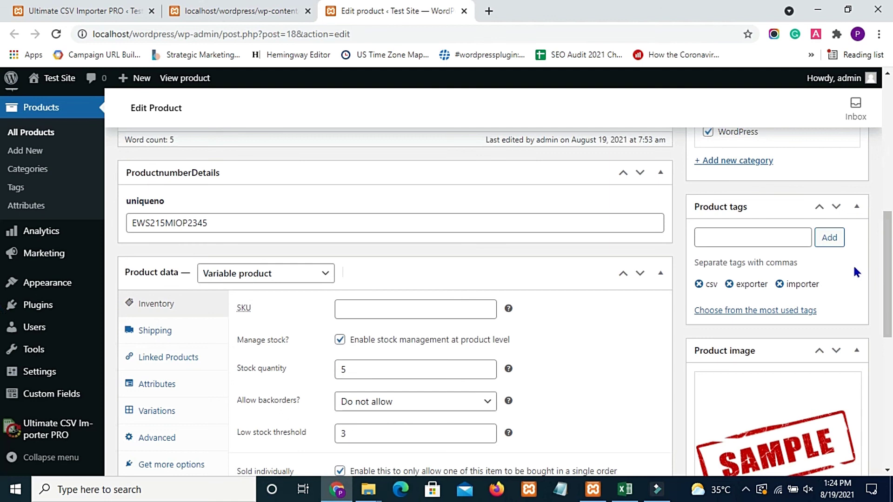
pyautogui.scroll(-1, 3, 312)
pyautogui.scroll(-4, 2, 313)
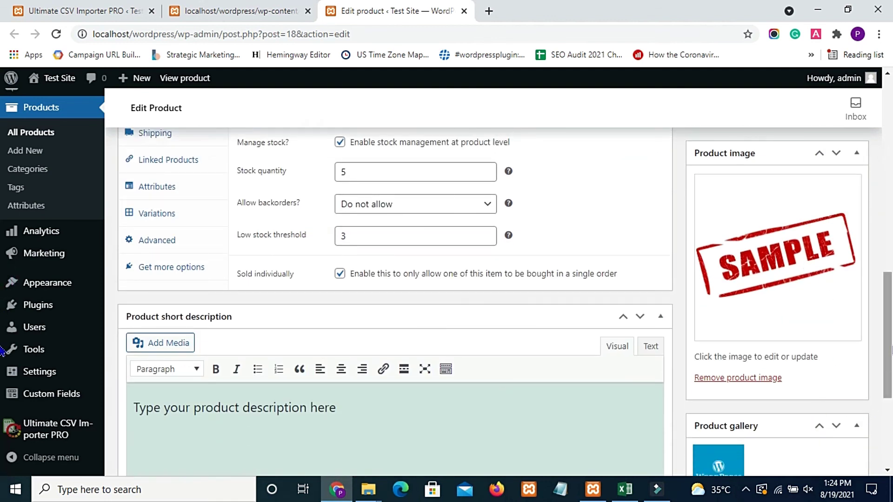
pyautogui.scroll(-4, 2, 408)
pyautogui.scroll(-2, 2, 408)
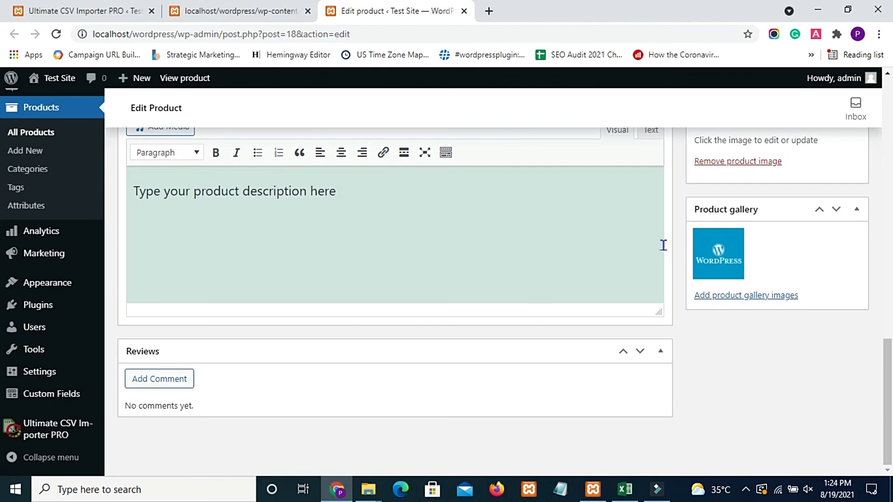
pyautogui.scroll(11, 2, 408)
pyautogui.scroll(-2, 535, 331)
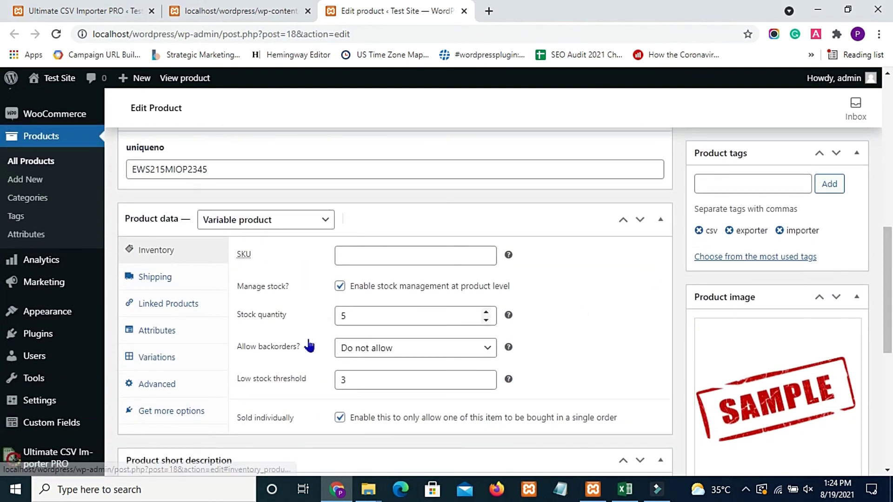
# Check the product's attributes: color blue, green, red and size large, medium, small
pyautogui.click(183, 332)
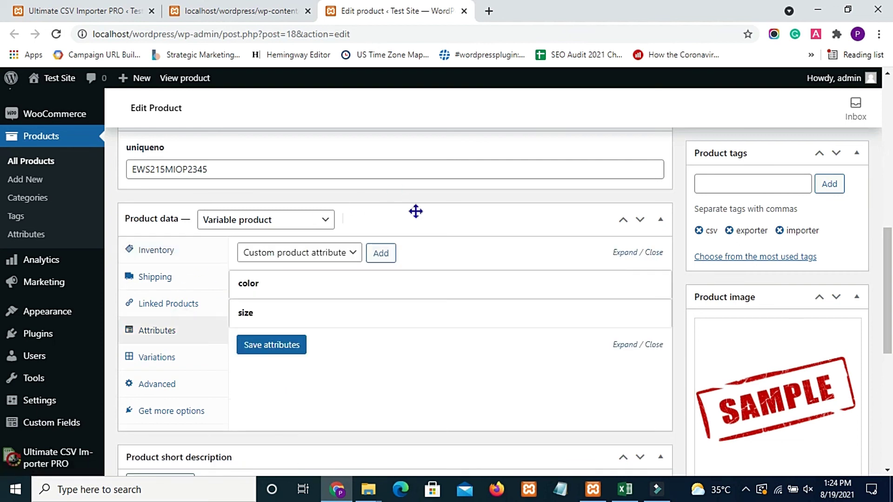
pyautogui.click(435, 293)
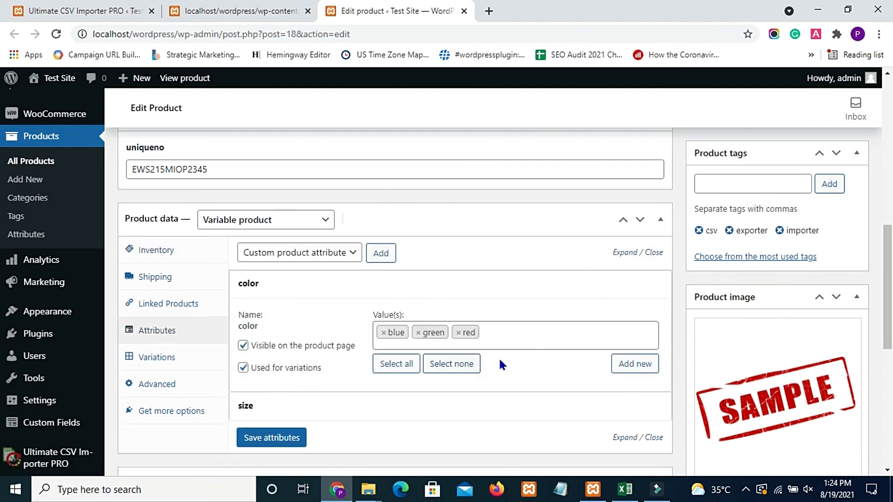
pyautogui.moveTo(887, 288); pyautogui.dragTo(887, 321)
pyautogui.click(524, 347)
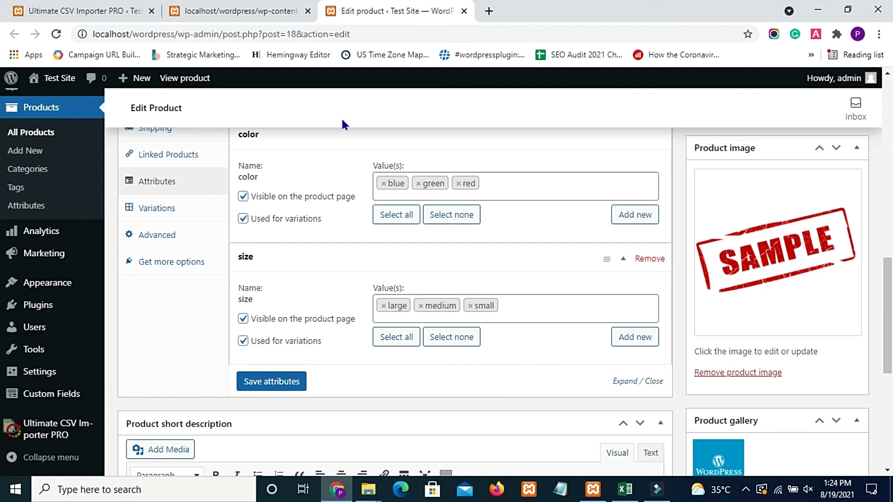
# Compare the product against the import summary and log, then return to its edit page
pyautogui.click(101, 13)
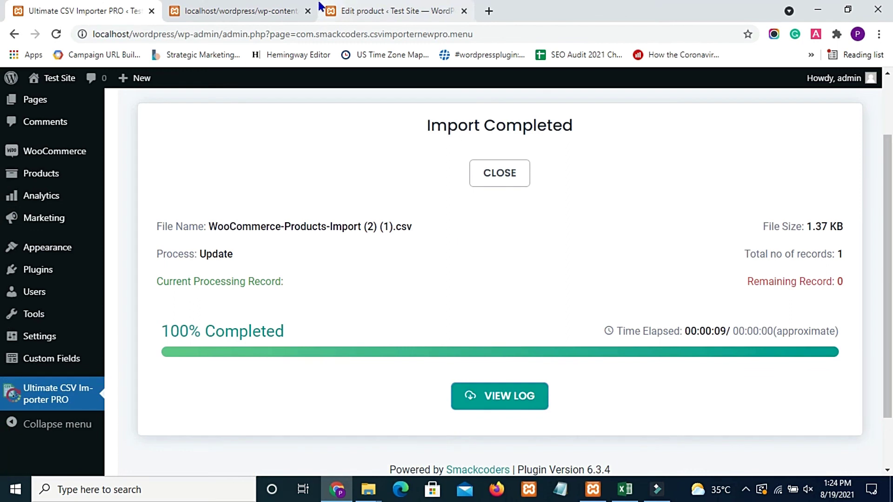
pyautogui.click(345, 9)
pyautogui.click(268, 8)
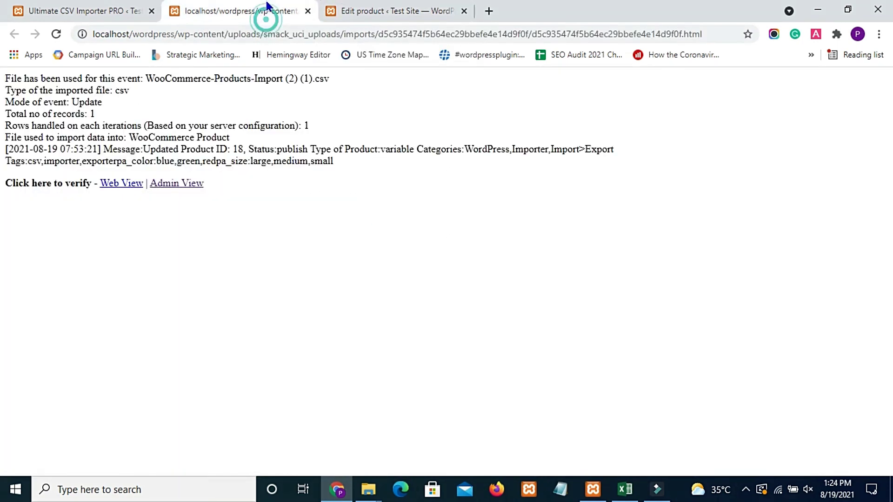
pyautogui.click(372, 9)
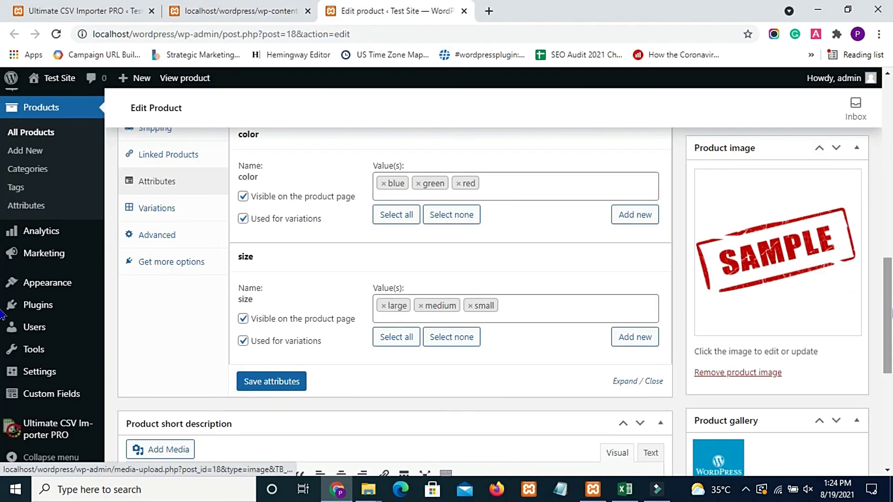